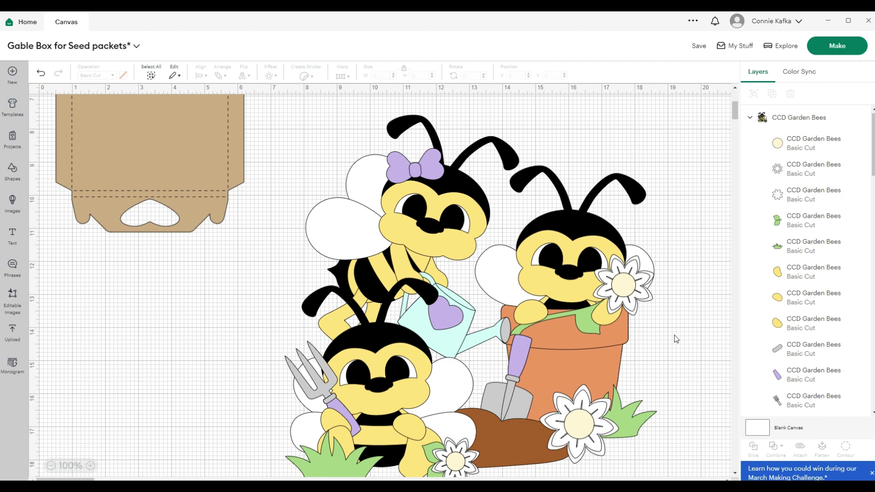
# - Undo back to the original, restore the CCD Garden Bees group, and move it beside the gable box
pyautogui.click(607, 343)
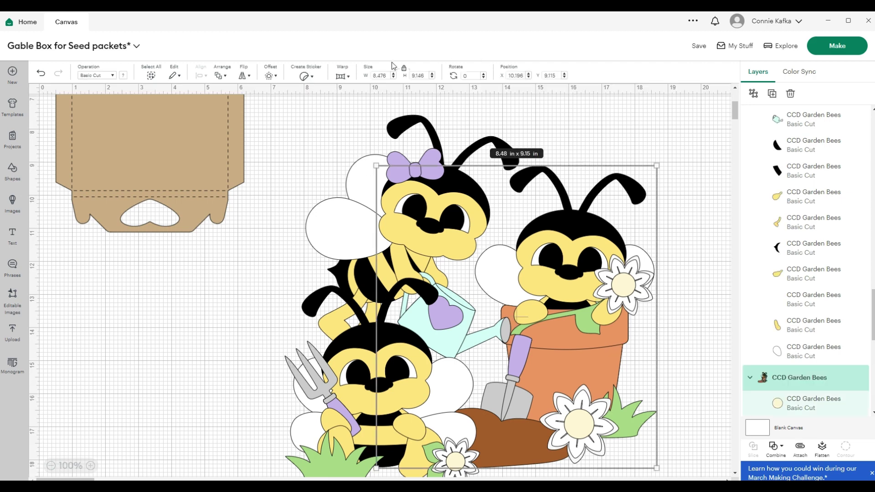
pyautogui.click(41, 73)
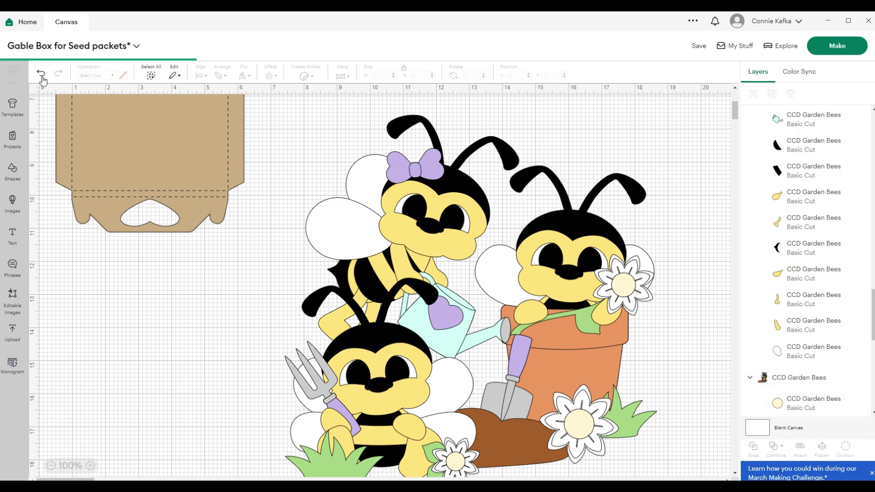
pyautogui.click(41, 73)
pyautogui.click(41, 73)
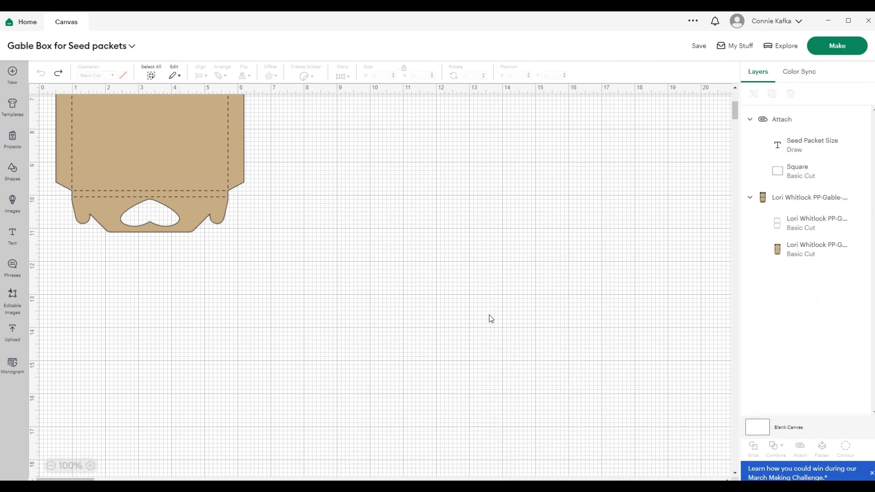
pyautogui.click(58, 74)
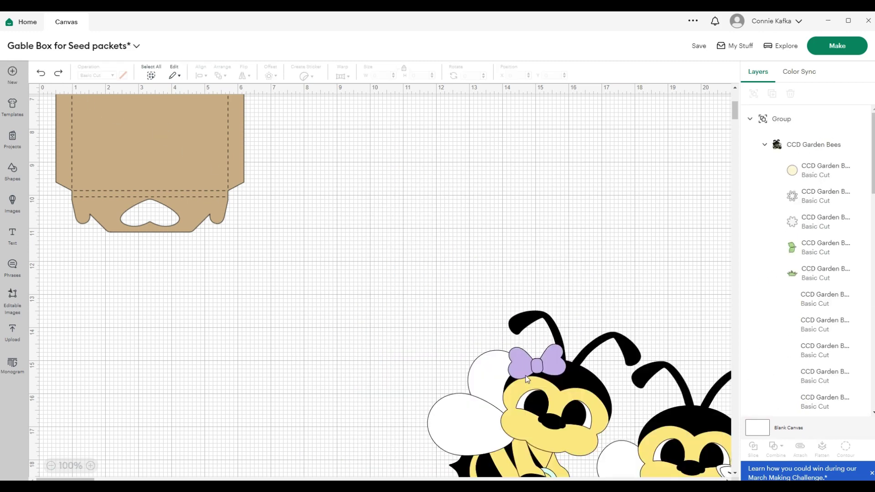
pyautogui.moveTo(526, 376); pyautogui.dragTo(403, 180)
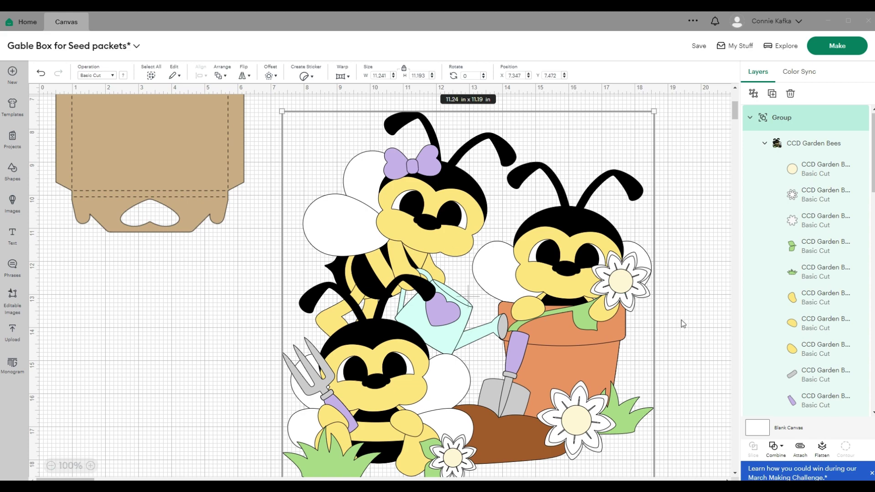
# - Keep the bee group at full 11.24 × 11.19 in size, nudge it lower, and ungroup it
pyautogui.scroll(-2, 683, 320)
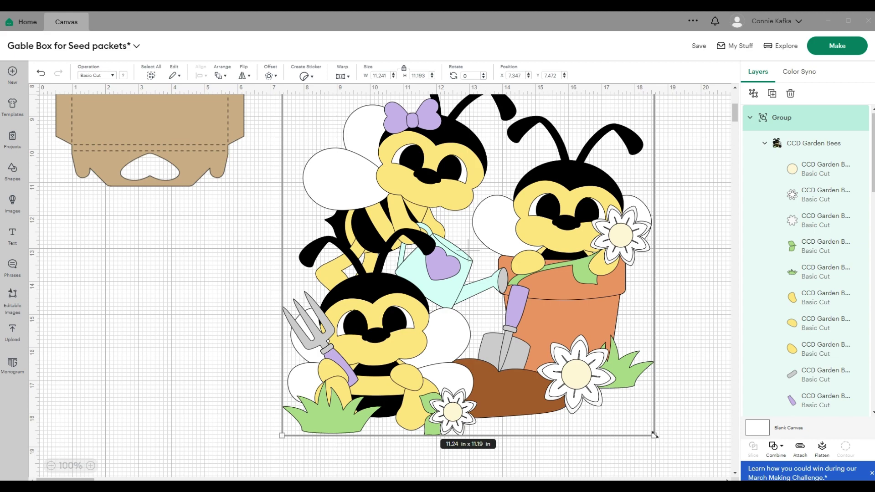
pyautogui.moveTo(654, 435); pyautogui.dragTo(516, 298)
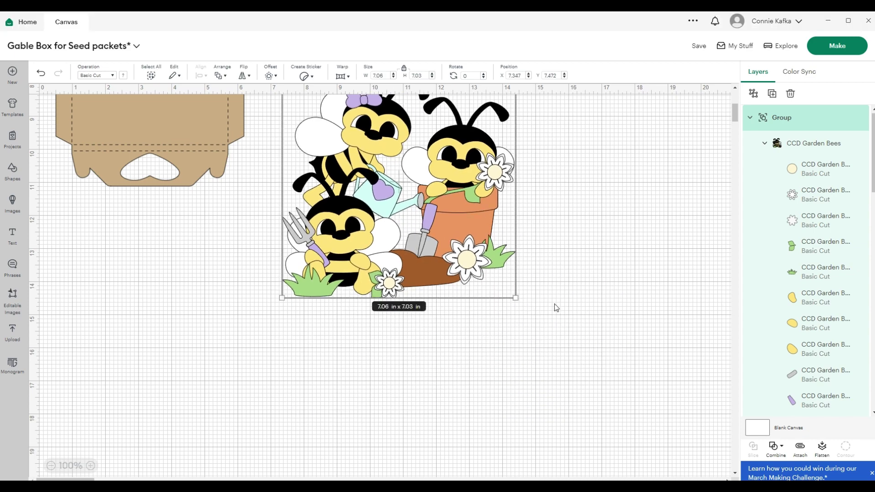
pyautogui.click(40, 73)
pyautogui.click(40, 72)
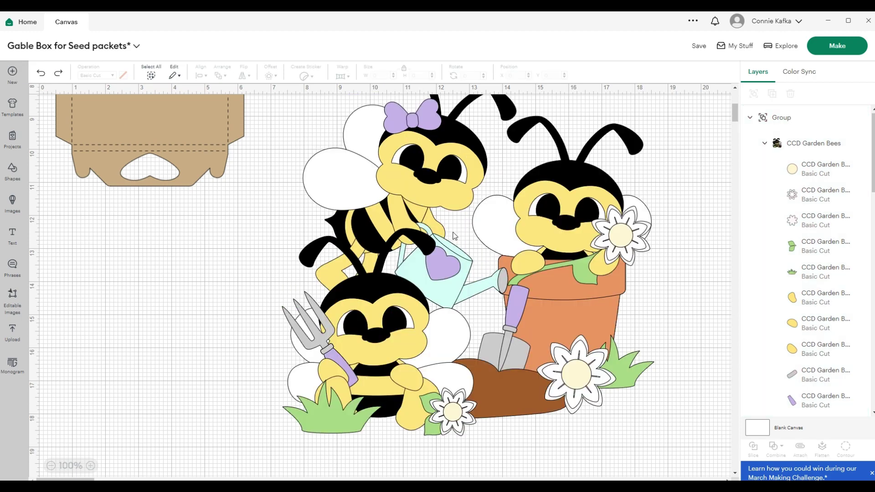
pyautogui.moveTo(581, 231); pyautogui.dragTo(578, 267)
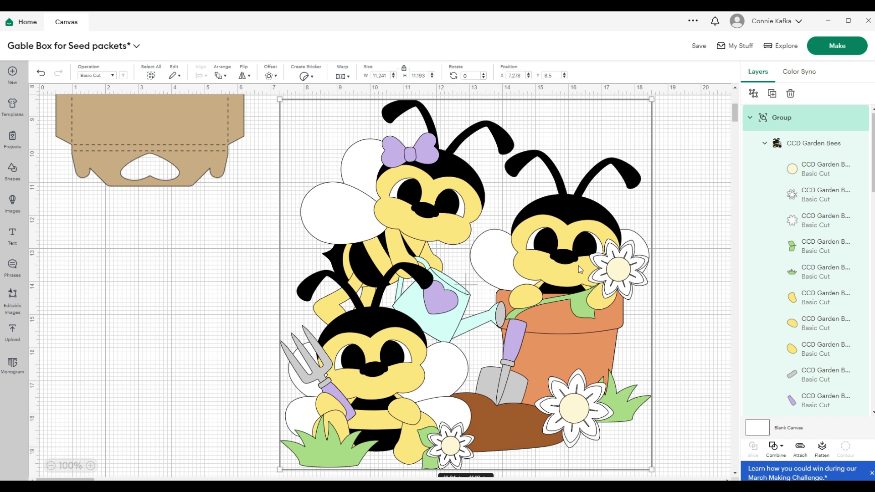
pyautogui.click(753, 94)
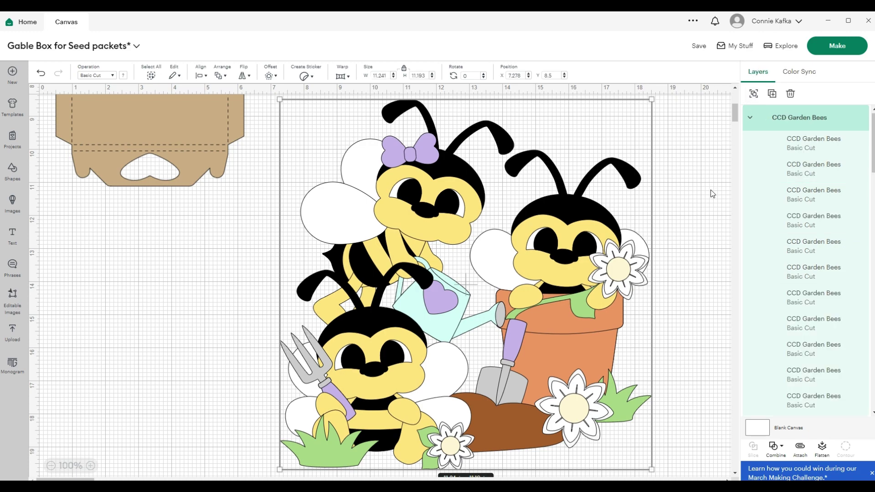
# - Hide the Seed Packet Size square and label, and move the gable box template slightly lower
pyautogui.click(690, 222)
pyautogui.scroll(5, 127, 301)
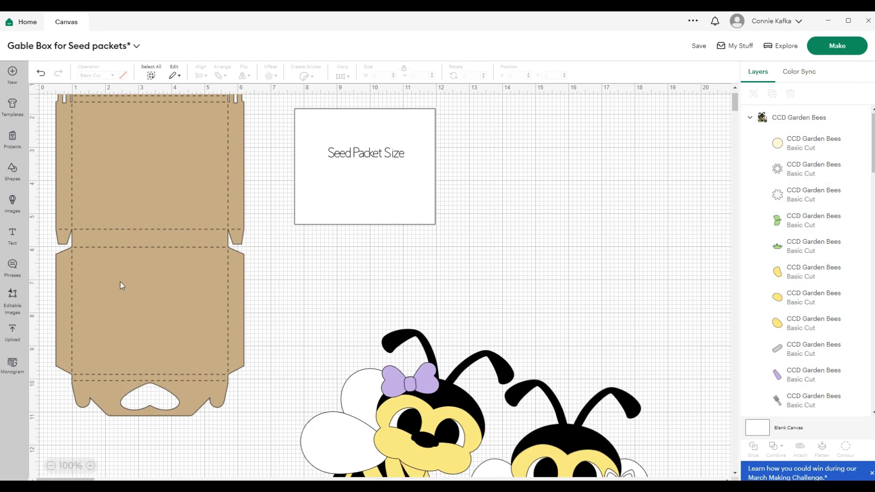
pyautogui.moveTo(479, 246); pyautogui.dragTo(397, 173)
pyautogui.moveTo(841, 141)
pyautogui.click(846, 273)
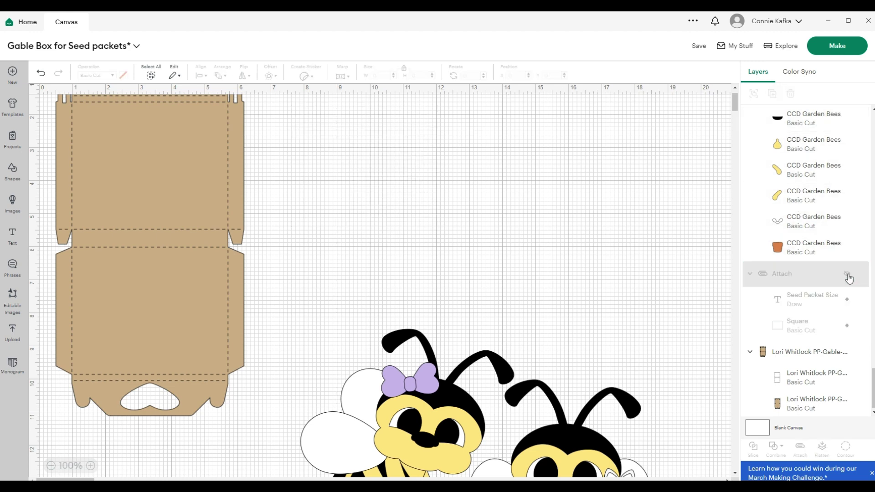
pyautogui.moveTo(159, 184); pyautogui.dragTo(160, 226)
# - Move the separate fork bee to the left, then put it back over the other bees
pyautogui.scroll(-5, 410, 224)
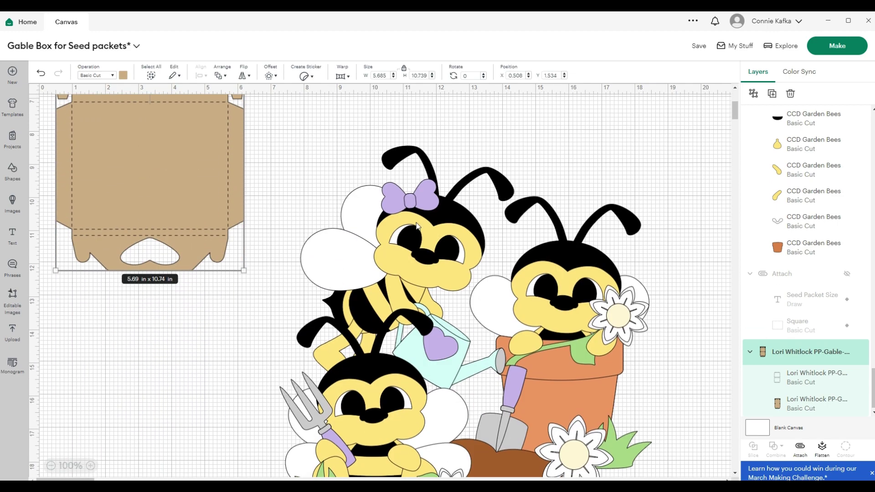
pyautogui.scroll(-3, 568, 306)
pyautogui.click(412, 355)
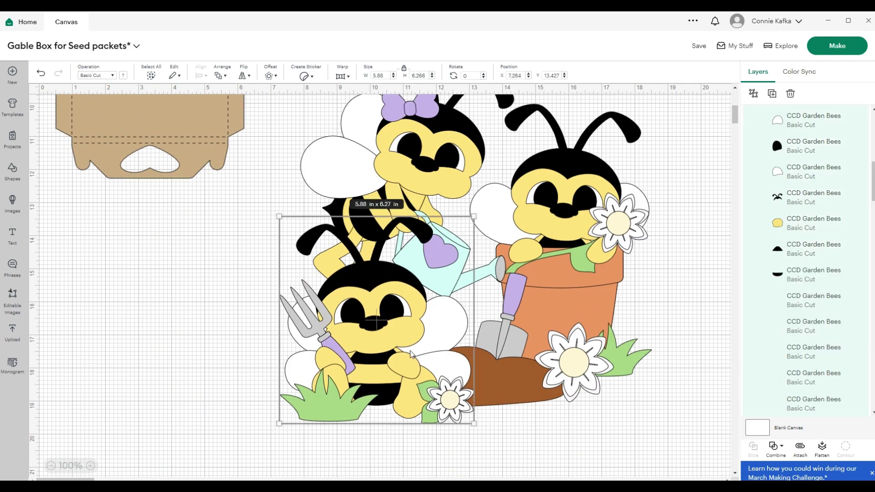
pyautogui.moveTo(410, 355); pyautogui.dragTo(193, 363)
pyautogui.scroll(1, 552, 226)
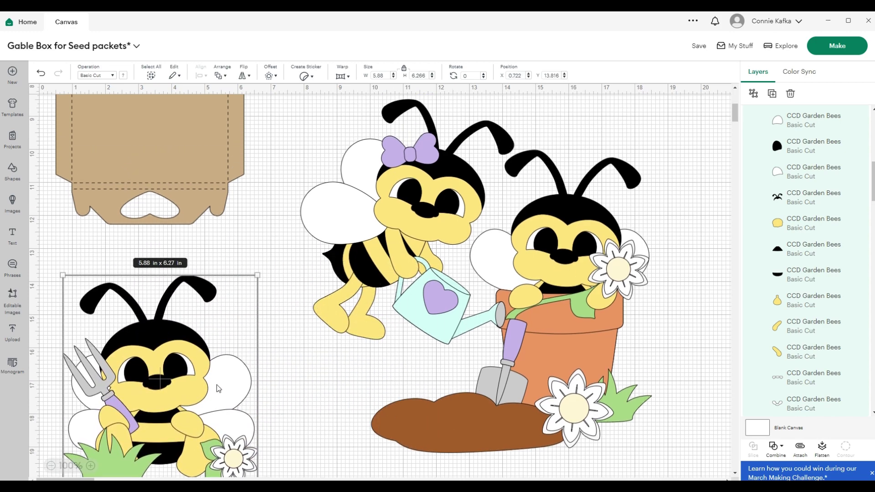
pyautogui.moveTo(220, 389); pyautogui.dragTo(451, 368)
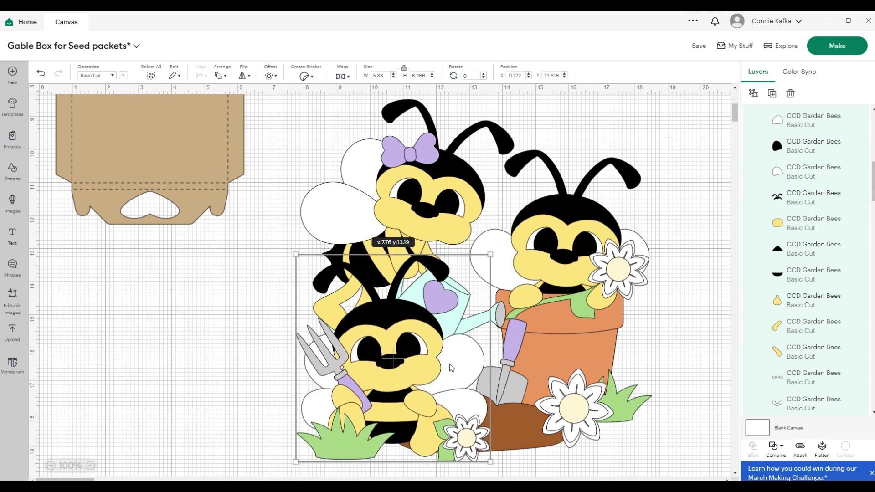
# - Undo the last two bee moves, zoom out to 75%, then group and ungroup all the bee pieces
pyautogui.click(313, 122)
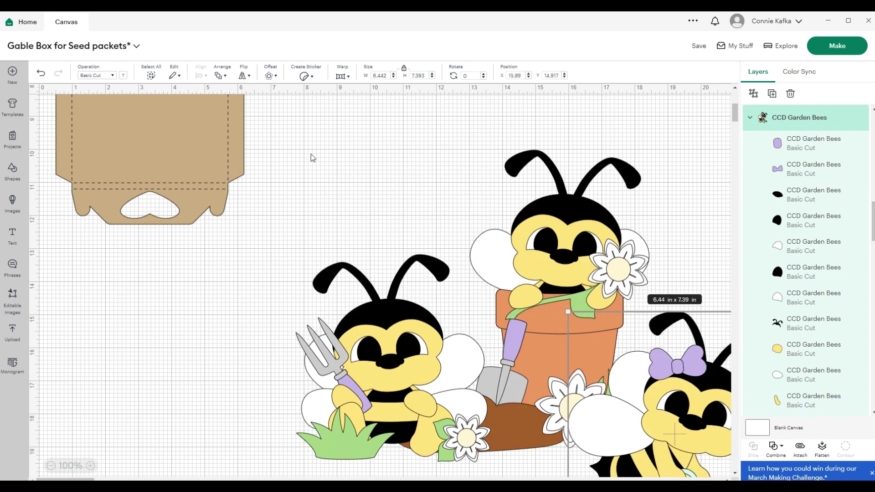
pyautogui.click(42, 73)
pyautogui.click(51, 465)
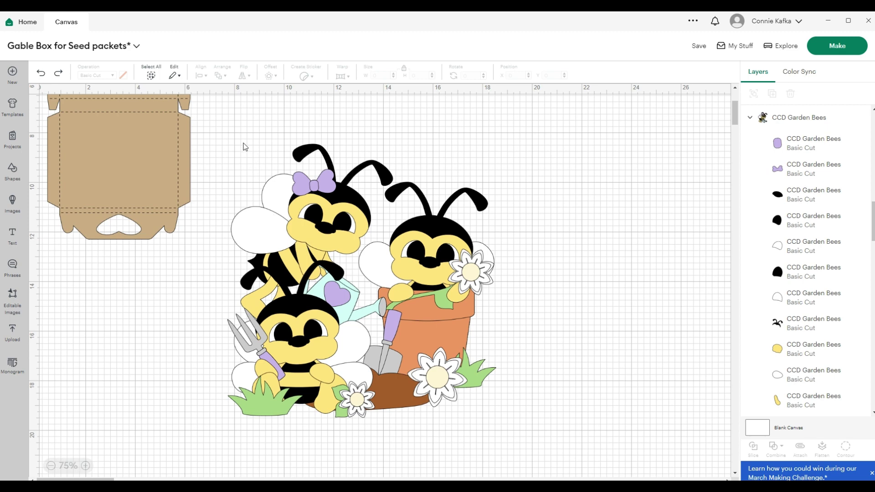
pyautogui.moveTo(233, 118); pyautogui.dragTo(520, 438)
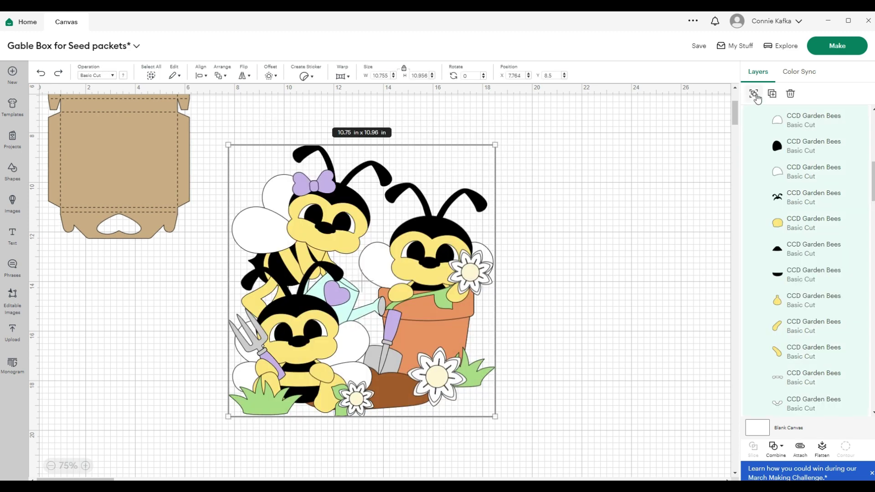
pyautogui.click(754, 94)
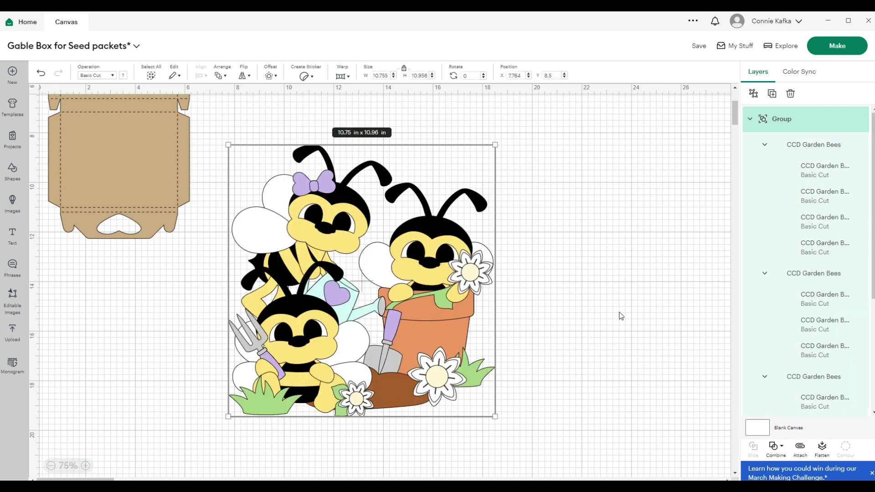
pyautogui.click(753, 93)
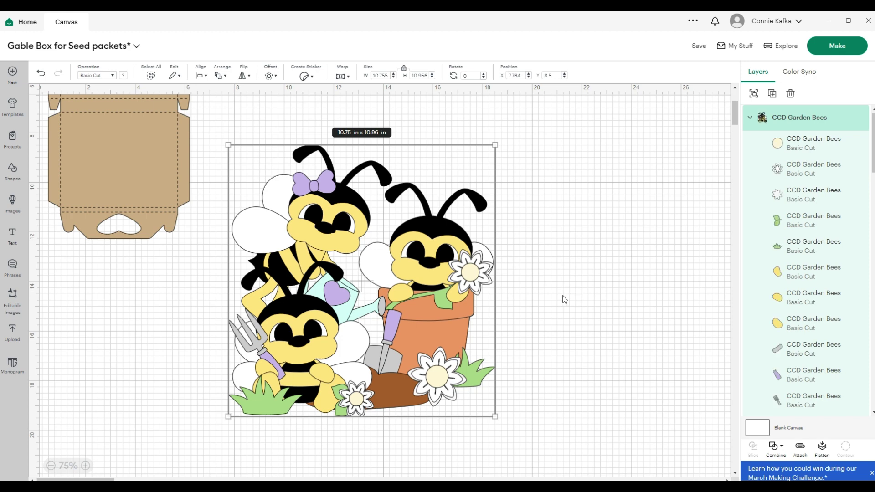
# - Place the fork bee lower left, the watering-can bee upper right, and the flowerpot bee in the middle
pyautogui.click(529, 346)
pyautogui.moveTo(296, 351); pyautogui.dragTo(136, 365)
pyautogui.moveTo(332, 286); pyautogui.dragTo(660, 264)
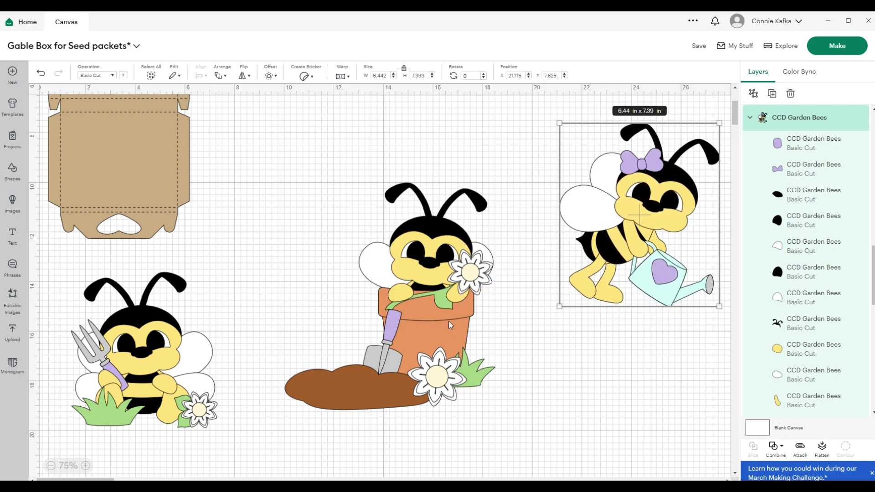
pyautogui.moveTo(449, 320); pyautogui.dragTo(459, 306)
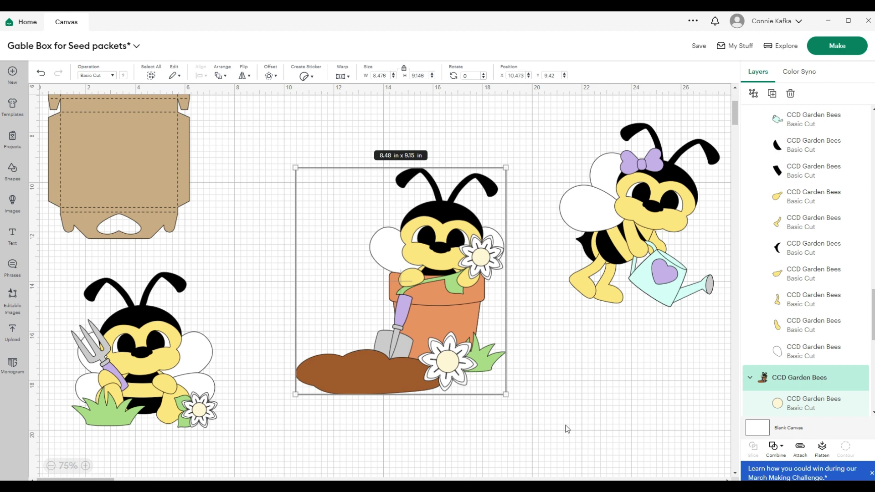
# - Duplicate the flowerpot bee's brown dirt piece and send the copy behind the fork bee
pyautogui.click(556, 380)
pyautogui.click(457, 306)
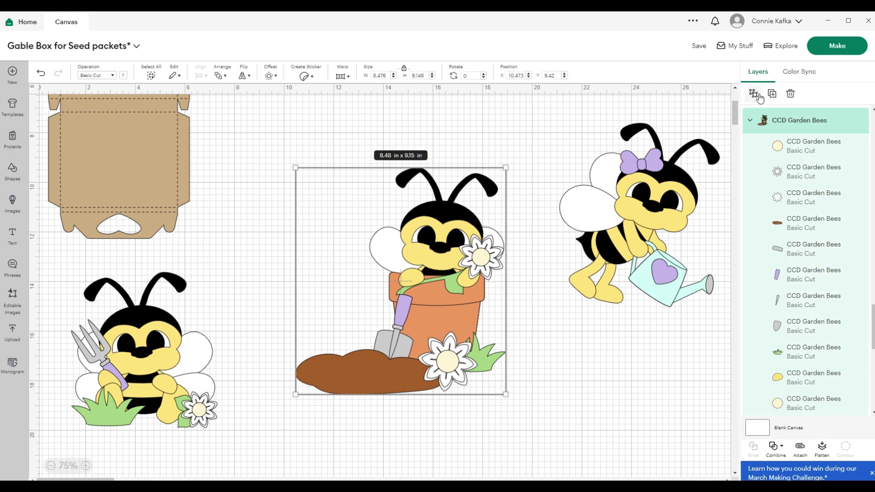
pyautogui.click(753, 94)
pyautogui.click(346, 386)
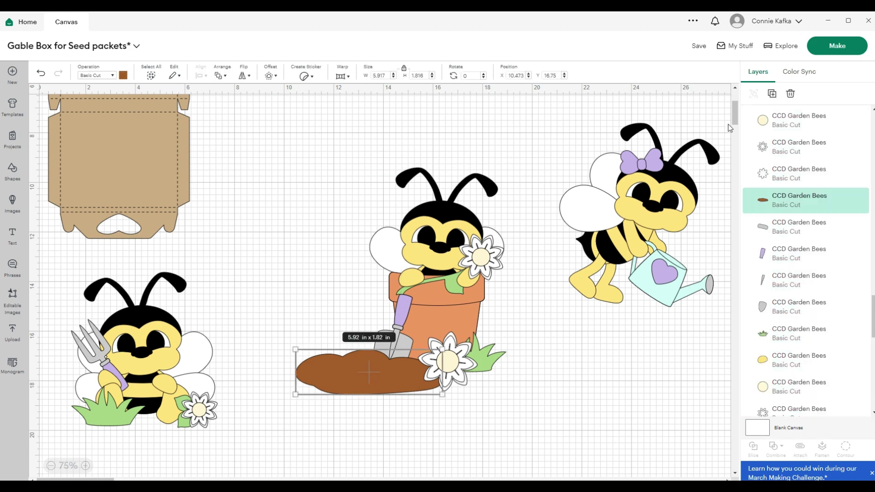
pyautogui.click(772, 93)
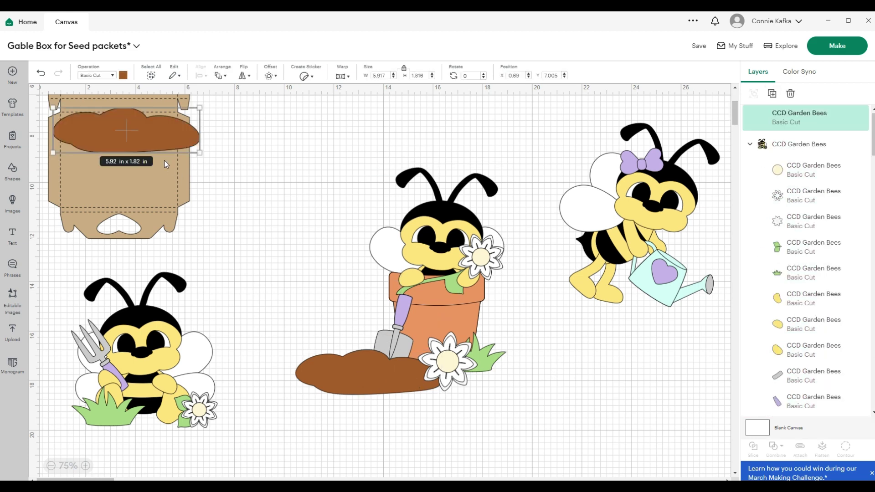
pyautogui.moveTo(161, 140); pyautogui.dragTo(181, 418)
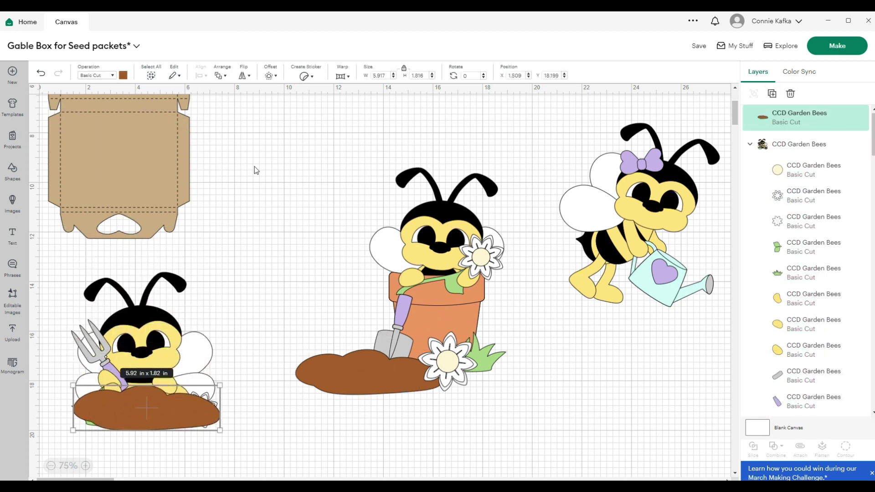
pyautogui.click(221, 76)
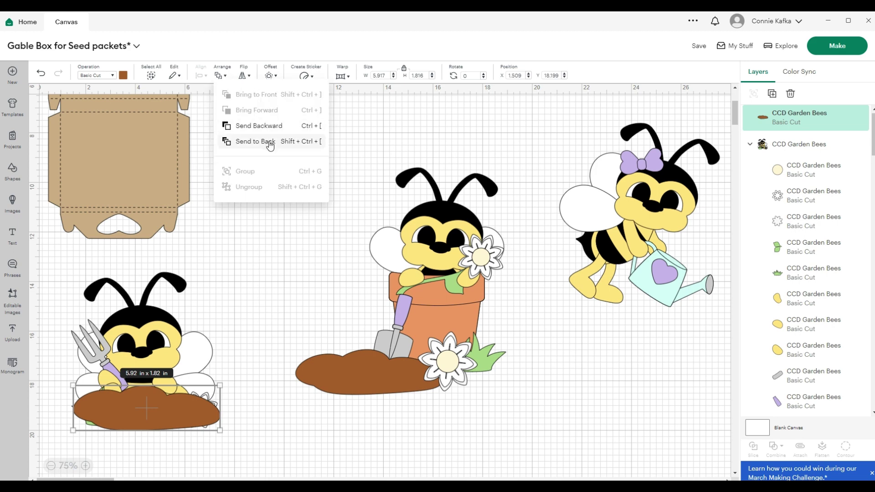
pyautogui.click(287, 141)
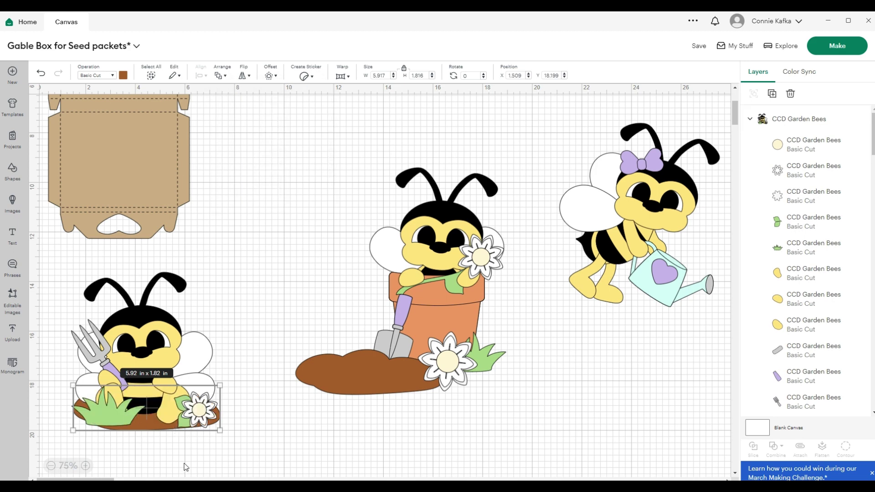
# - Nudge the fork bee onto the dirt copy and group them as one 6.23 × 6.67 in piece
pyautogui.click(143, 434)
pyautogui.click(139, 428)
pyautogui.moveTo(138, 428); pyautogui.dragTo(150, 421)
pyautogui.moveTo(570, 448); pyautogui.dragTo(339, 241)
pyautogui.click(332, 157)
pyautogui.moveTo(330, 154); pyautogui.dragTo(486, 417)
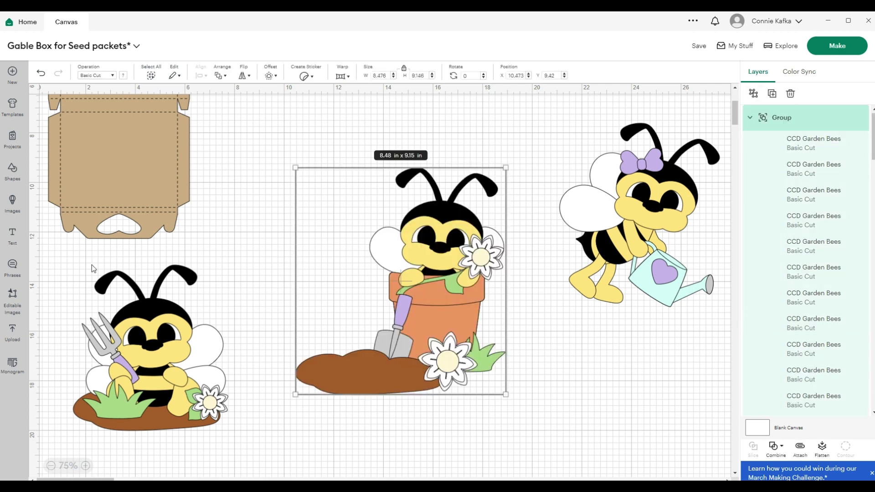
pyautogui.moveTo(74, 259); pyautogui.dragTo(229, 435)
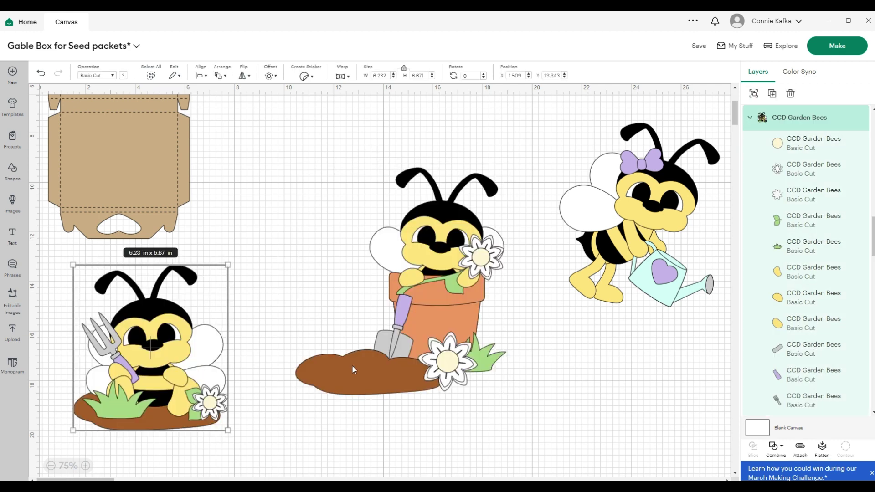
pyautogui.click(754, 93)
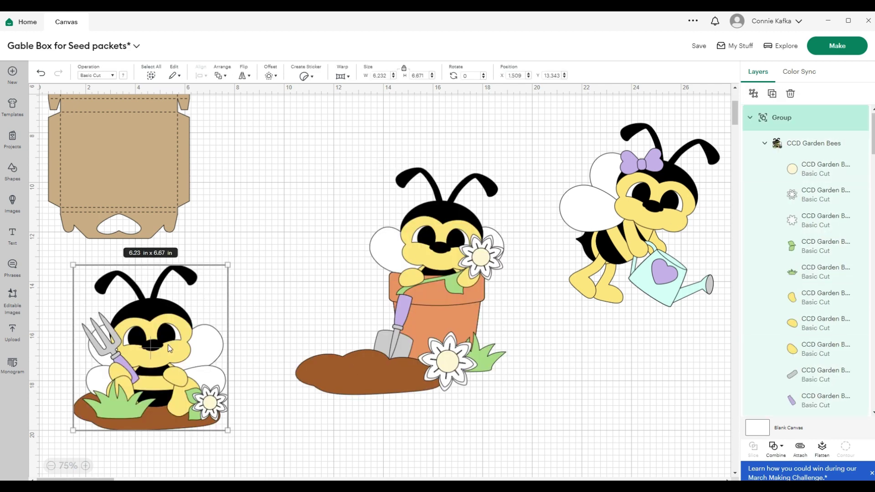
# - Shrink the fork bee group to 3.21 × 3.44 in and place it on the gable box front panel
pyautogui.scroll(3, 168, 346)
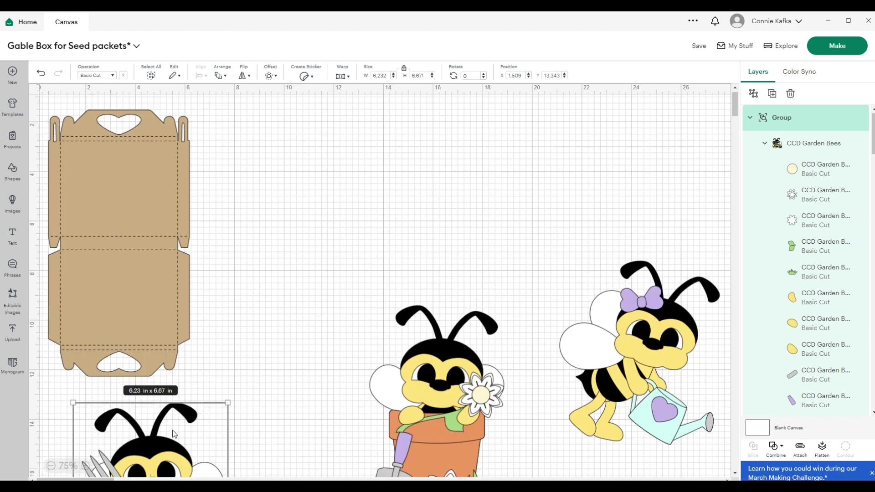
pyautogui.moveTo(166, 452); pyautogui.dragTo(204, 224)
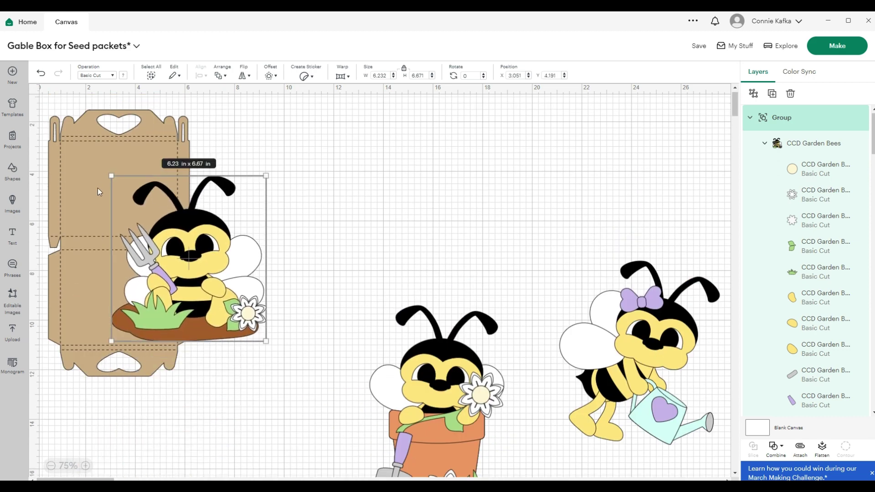
pyautogui.click(85, 465)
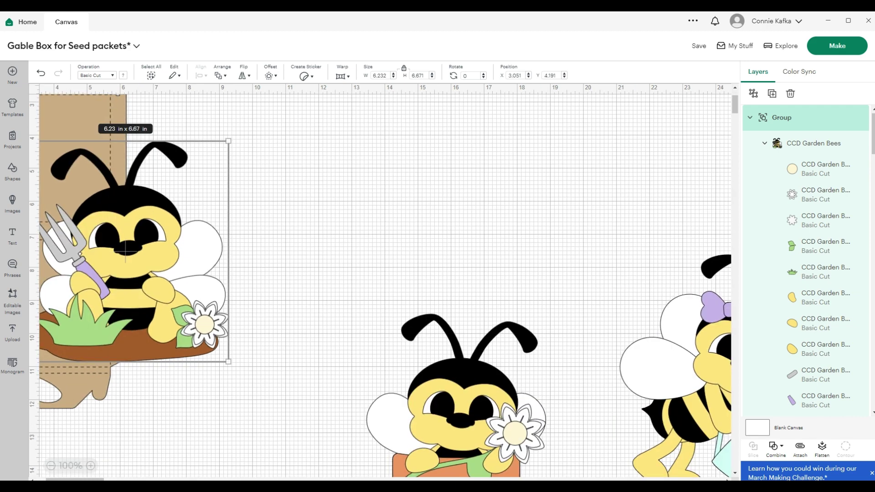
pyautogui.hscroll(-3, 328, 310)
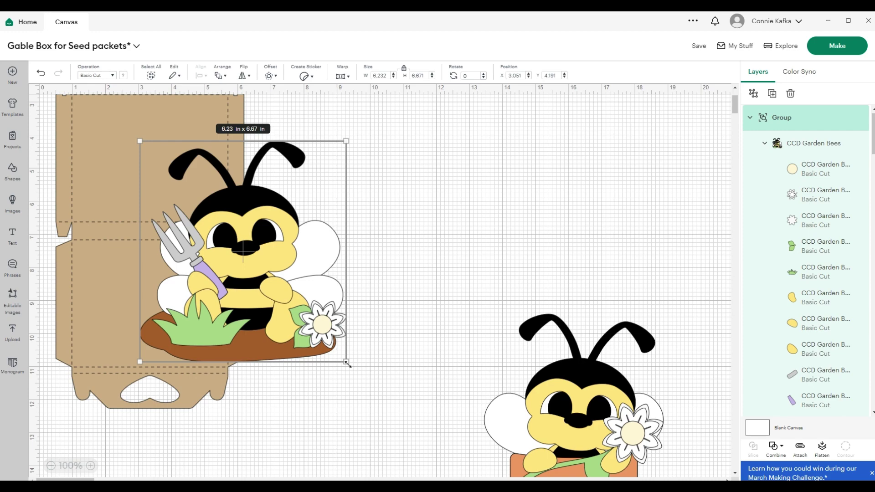
pyautogui.moveTo(347, 364); pyautogui.dragTo(247, 256)
pyautogui.scroll(3, 320, 305)
pyautogui.moveTo(207, 303); pyautogui.dragTo(188, 277)
pyautogui.click(362, 274)
pyautogui.scroll(-5, 384, 259)
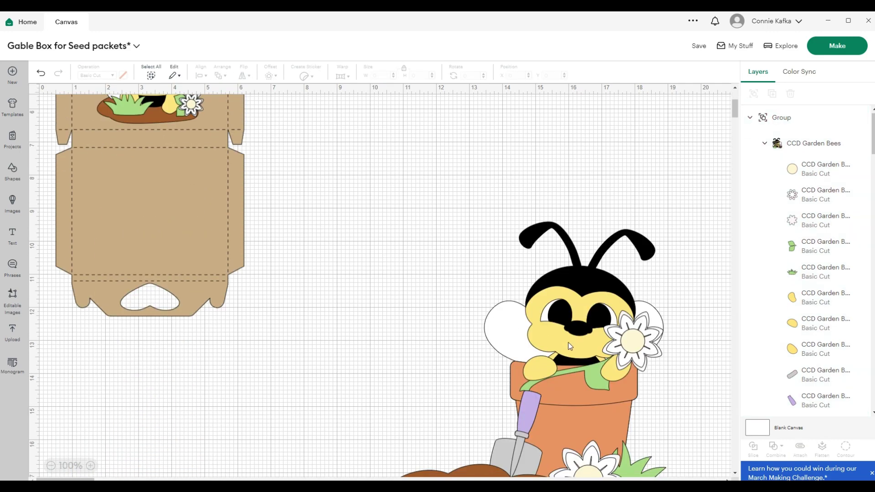
# - Insert a square from the basic shapes onto the canvas
pyautogui.click(573, 348)
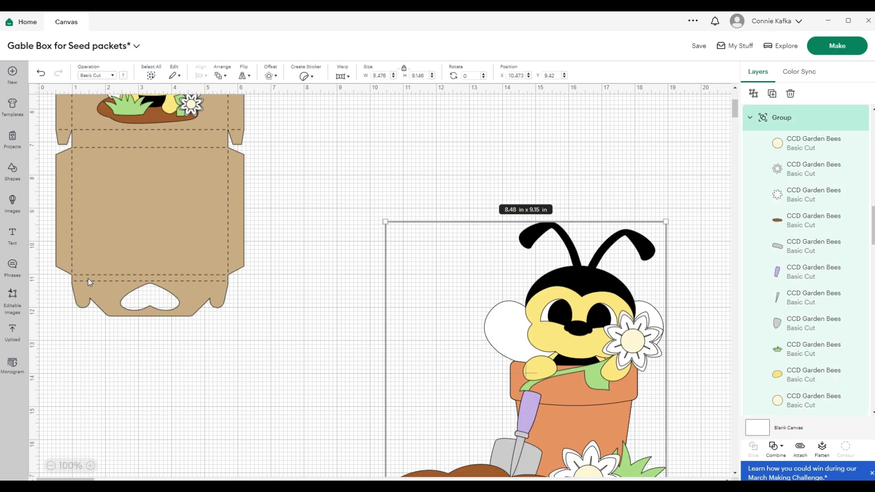
pyautogui.click(13, 171)
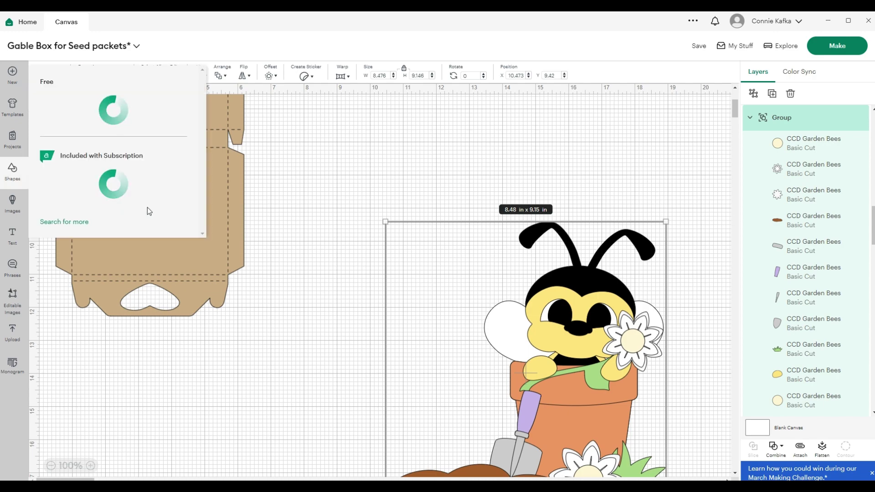
pyautogui.click(135, 235)
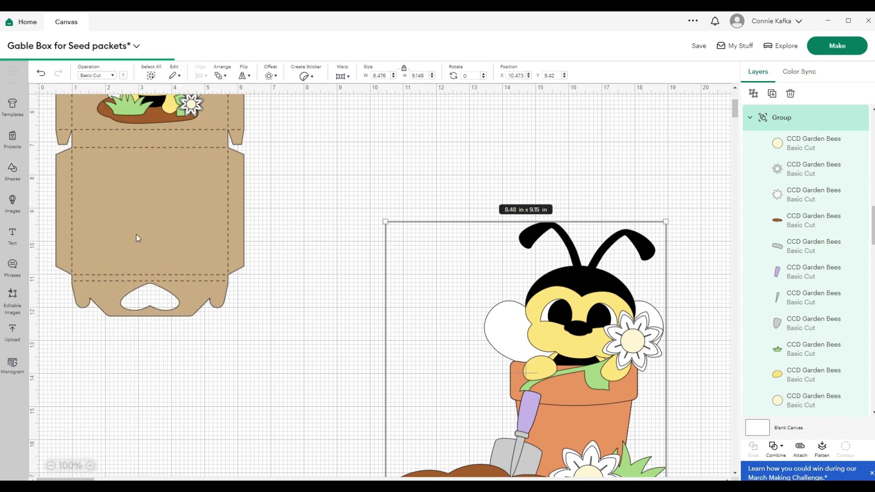
pyautogui.moveTo(100, 153); pyautogui.dragTo(177, 388)
pyautogui.scroll(-2, 391, 310)
pyautogui.click(471, 381)
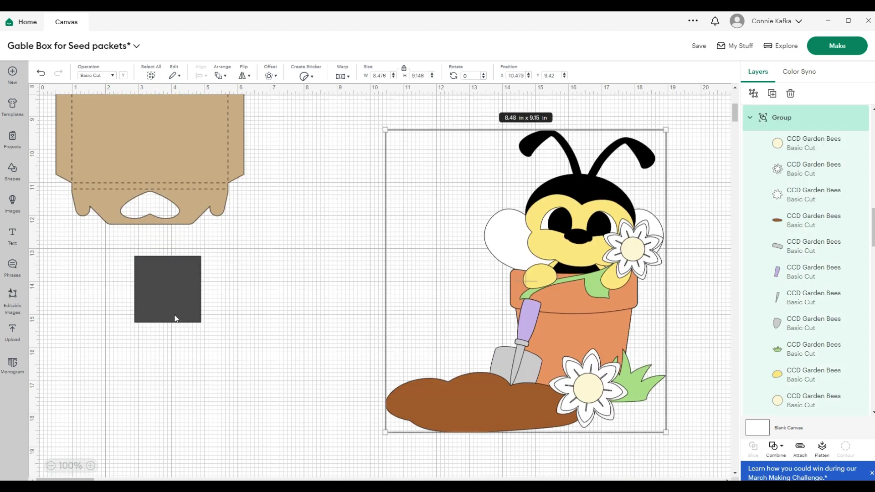
# - Unlock proportions, resize the square to 4.5 × 6.25 in, and make it white
pyautogui.click(403, 70)
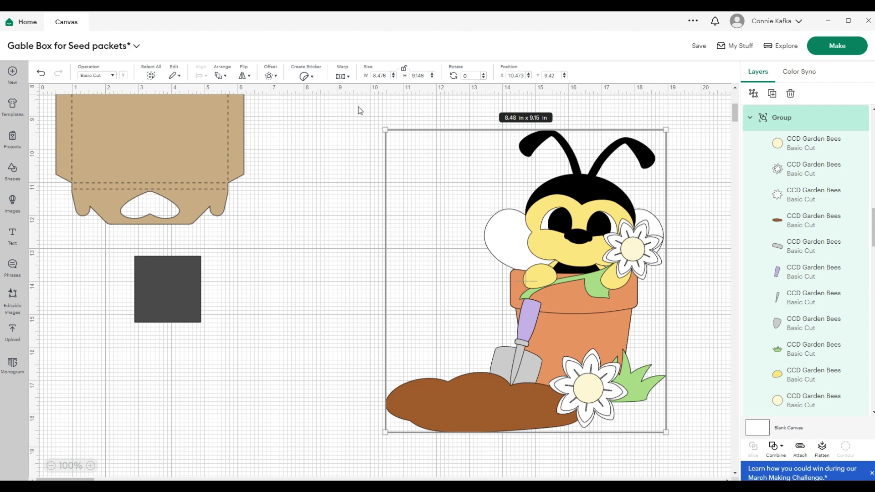
pyautogui.click(177, 273)
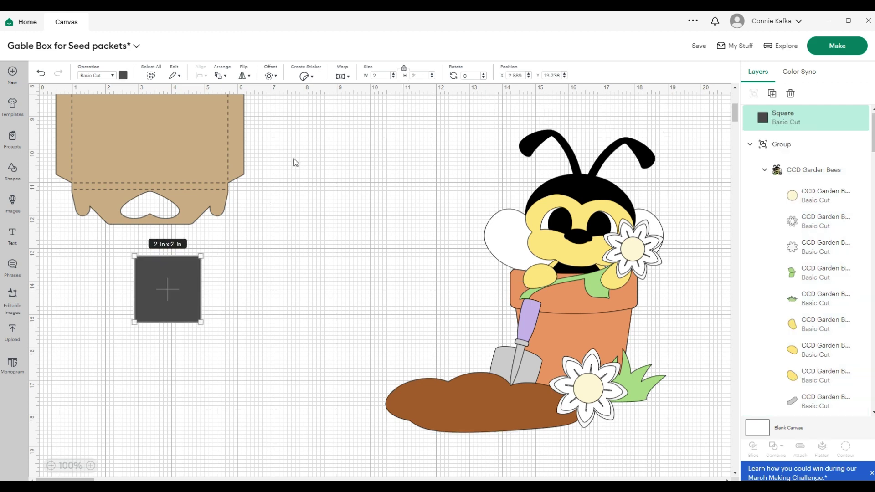
pyautogui.click(388, 73)
pyautogui.write('4.5')
pyautogui.press('Tab')
pyautogui.write('6')
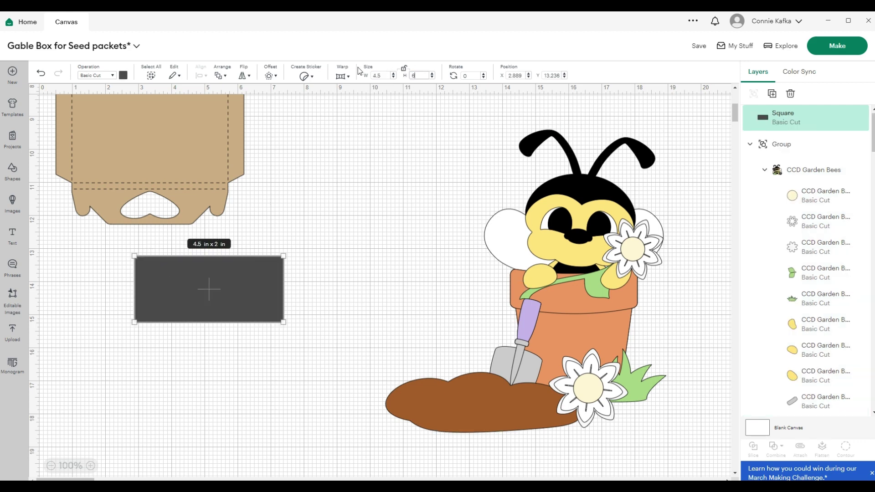
pyautogui.press('Return')
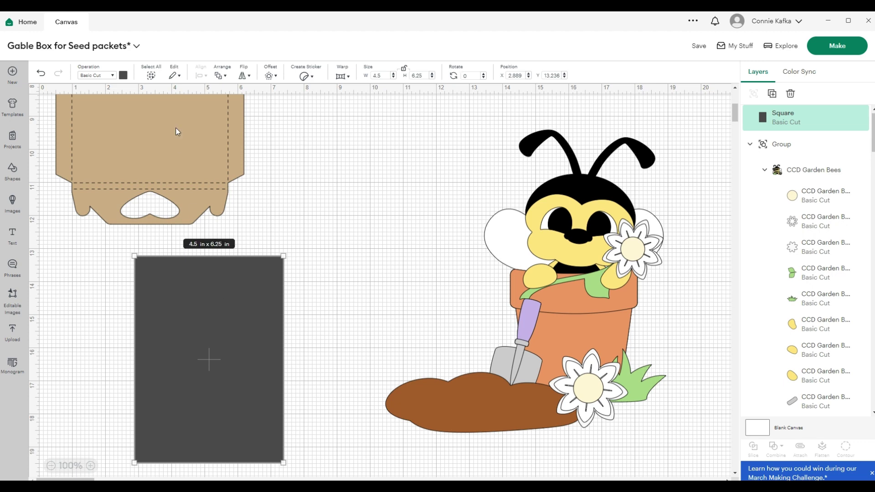
pyautogui.click(123, 75)
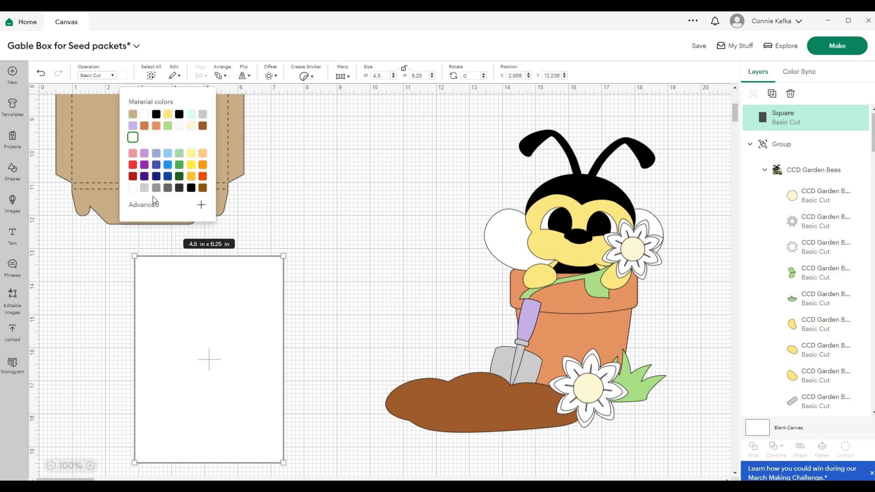
pyautogui.click(133, 187)
# - Shift the flowerpot bee group slightly left, ungroup it, and move its brown dirt piece right
pyautogui.click(583, 300)
pyautogui.moveTo(583, 300); pyautogui.dragTo(564, 296)
pyautogui.click(753, 93)
pyautogui.click(661, 369)
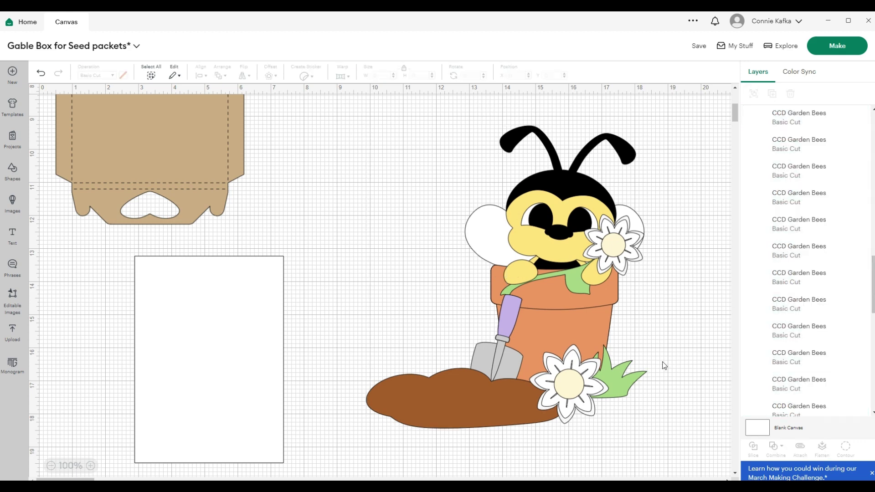
pyautogui.click(461, 403)
pyautogui.moveTo(461, 403); pyautogui.dragTo(515, 402)
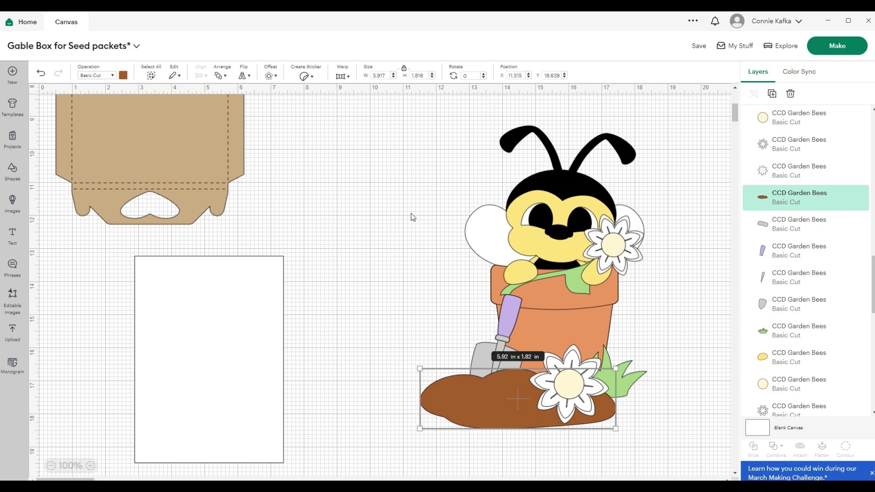
# - Regroup the flowerpot bee, shrink it to about 3.31 × 4.42 in, and set it on the white rectangle
pyautogui.moveTo(439, 117); pyautogui.dragTo(634, 438)
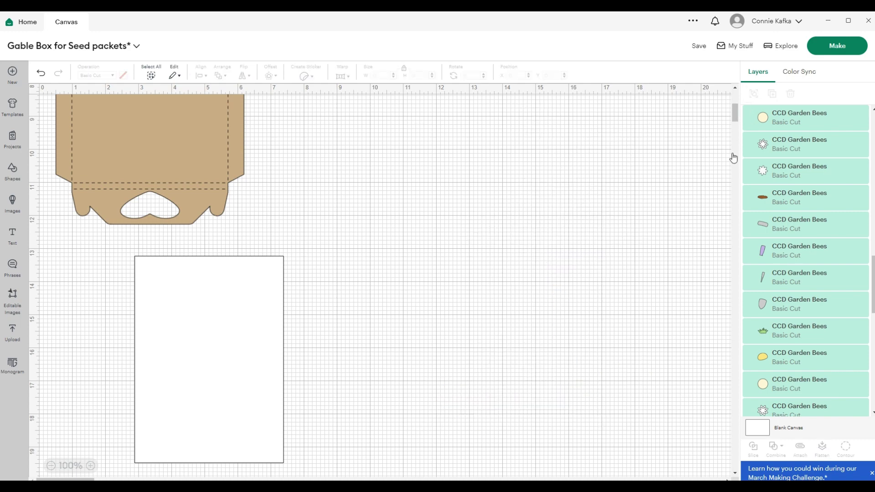
pyautogui.click(753, 93)
pyautogui.moveTo(646, 427); pyautogui.dragTo(559, 311)
pyautogui.moveTo(526, 236); pyautogui.dragTo(246, 381)
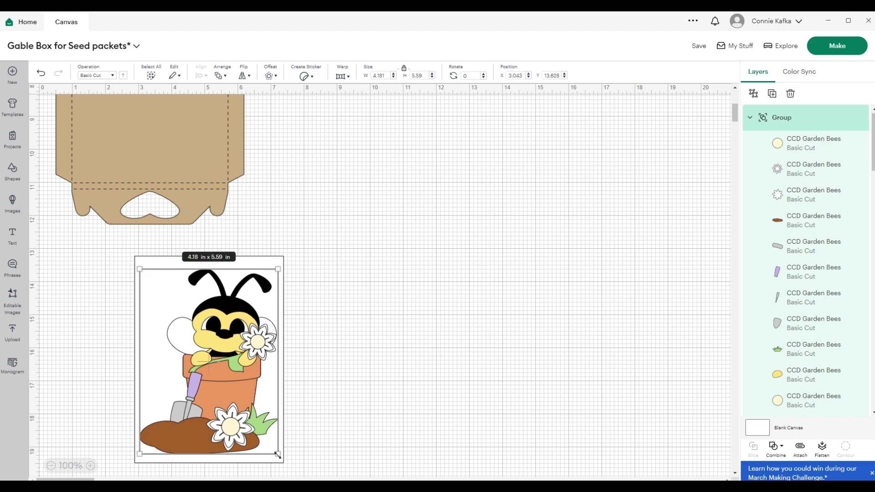
pyautogui.moveTo(278, 454); pyautogui.dragTo(249, 415)
pyautogui.moveTo(208, 370); pyautogui.dragTo(224, 394)
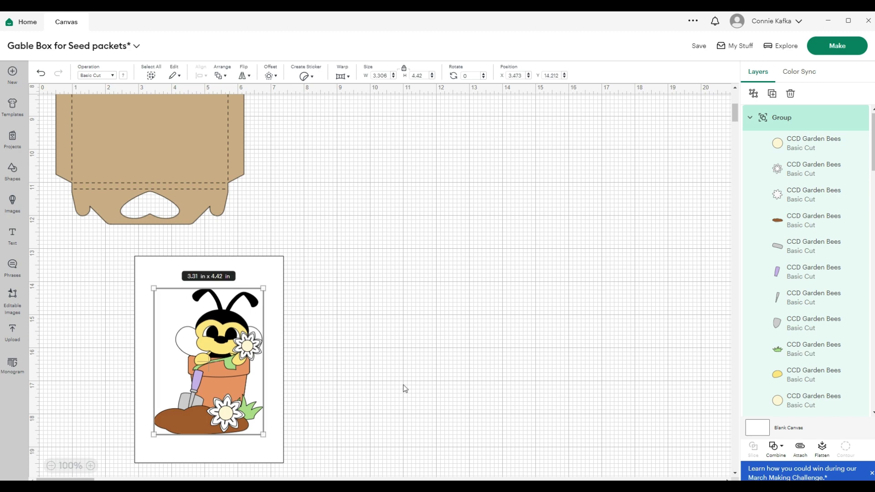
pyautogui.click(359, 381)
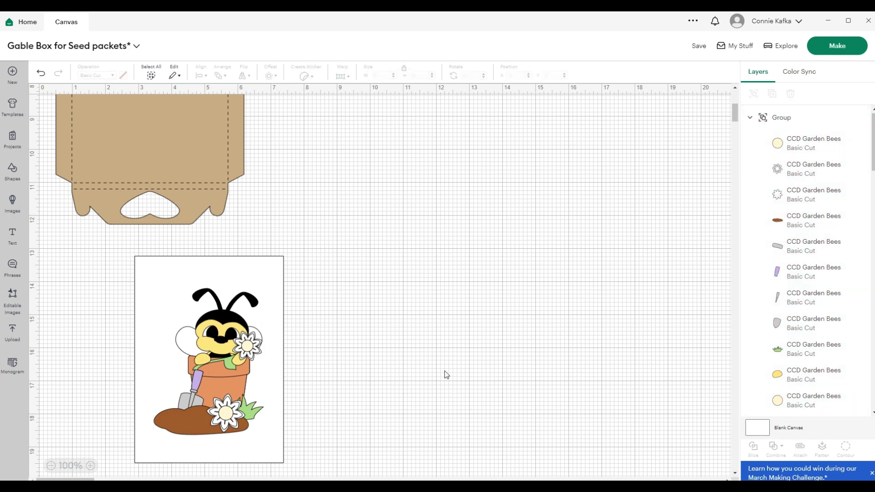
# - Add a 2 × 2 in square, then group the bee with its white rectangle and hide it
pyautogui.click(15, 182)
pyautogui.click(68, 261)
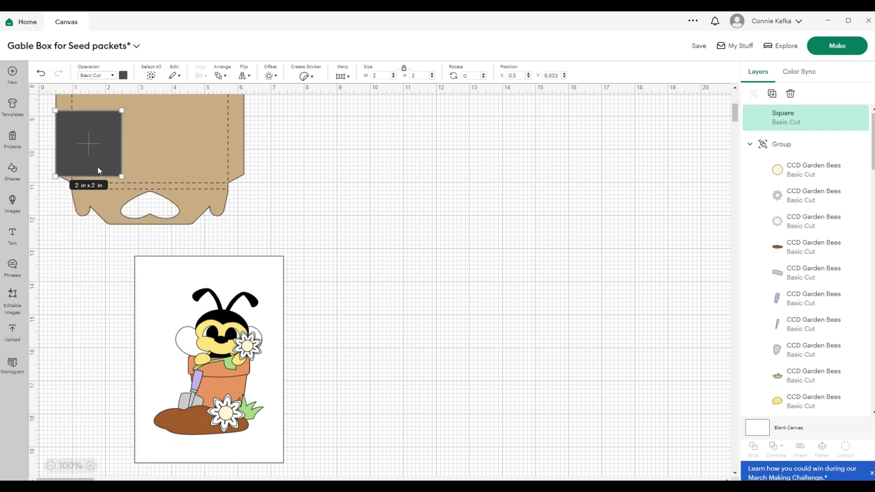
pyautogui.moveTo(95, 162); pyautogui.dragTo(354, 228)
pyautogui.moveTo(314, 451); pyautogui.dragTo(235, 388)
pyautogui.click(754, 94)
pyautogui.click(847, 117)
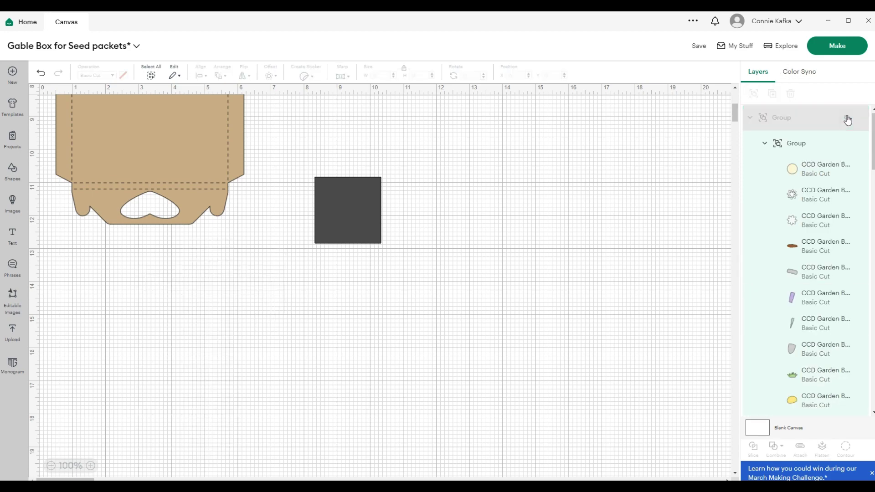
# - Resize the new square to 12 × 12 in, zoom out to 75%, and make it white
pyautogui.click(347, 199)
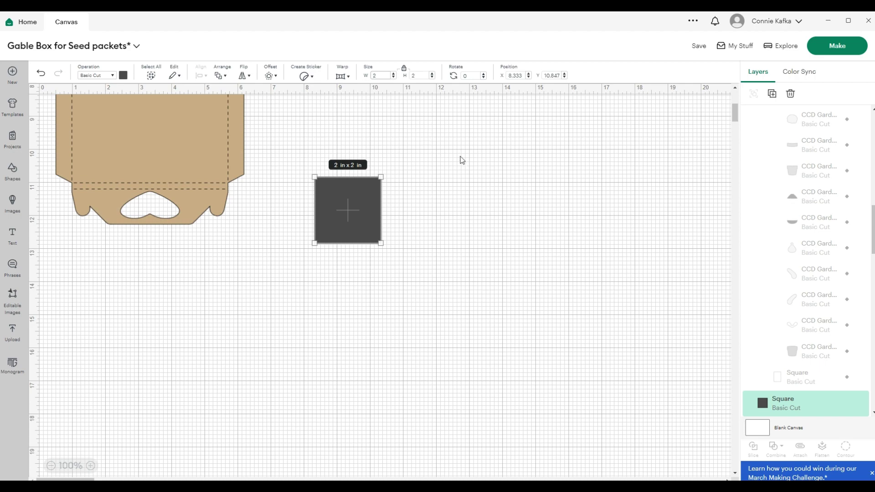
pyautogui.write('12')
pyautogui.press('Return')
pyautogui.moveTo(463, 274); pyautogui.dragTo(418, 244)
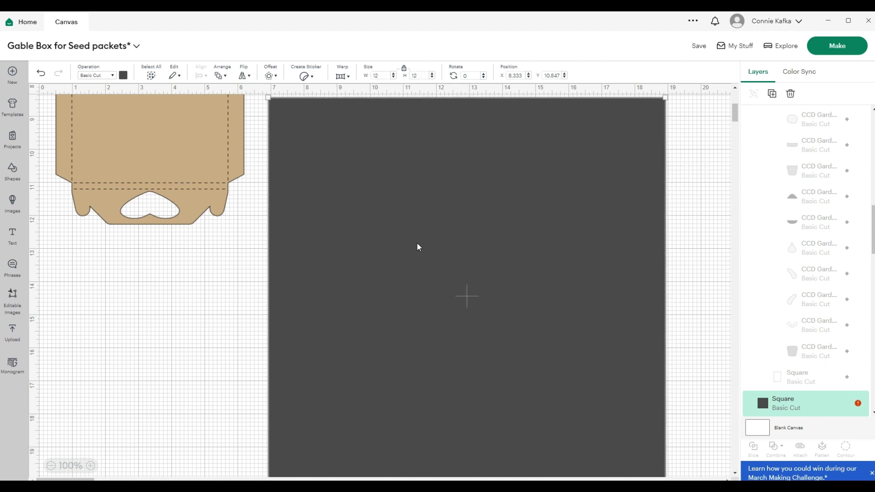
pyautogui.click(51, 465)
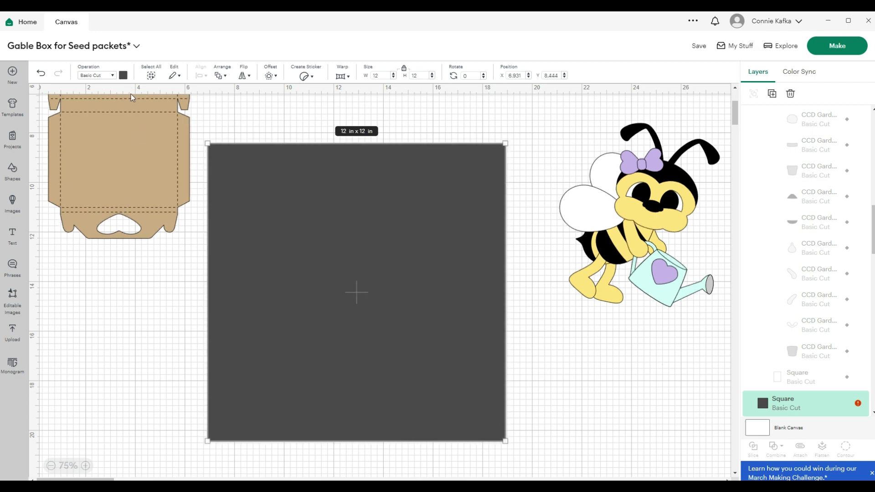
pyautogui.click(123, 75)
pyautogui.click(133, 135)
pyautogui.click(79, 285)
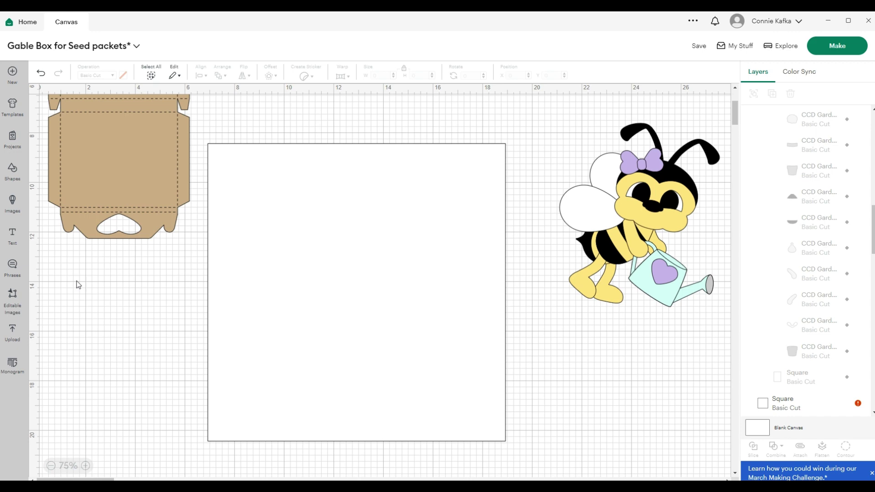
pyautogui.click(15, 205)
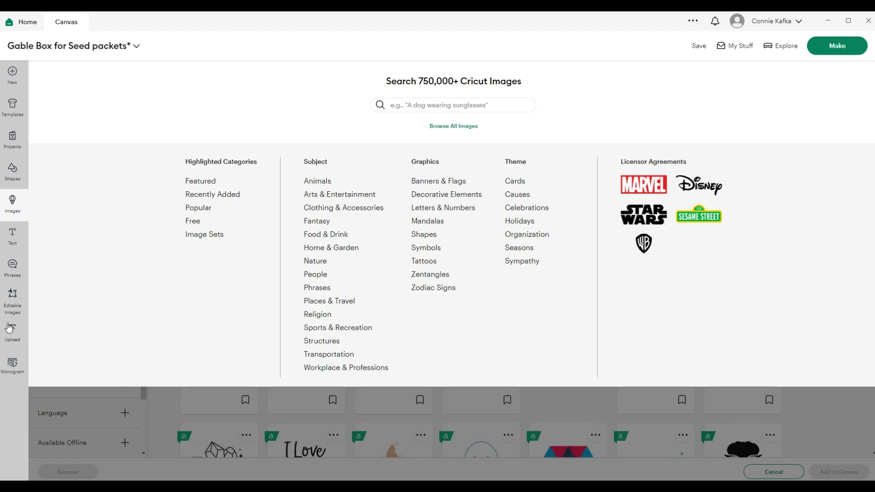
# - Add the uploaded KBD Spring Peeking Clucky chick-and-gnome image to the canvas
pyautogui.click(10, 331)
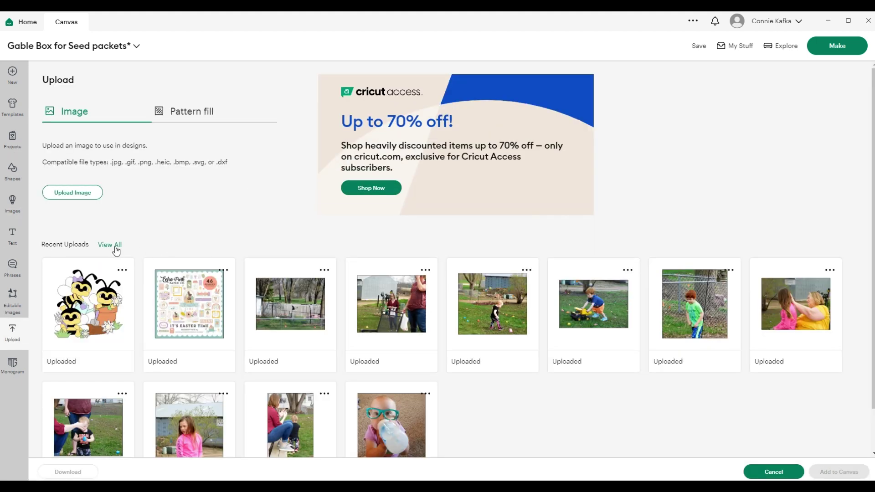
pyautogui.click(113, 246)
pyautogui.scroll(-5, 502, 340)
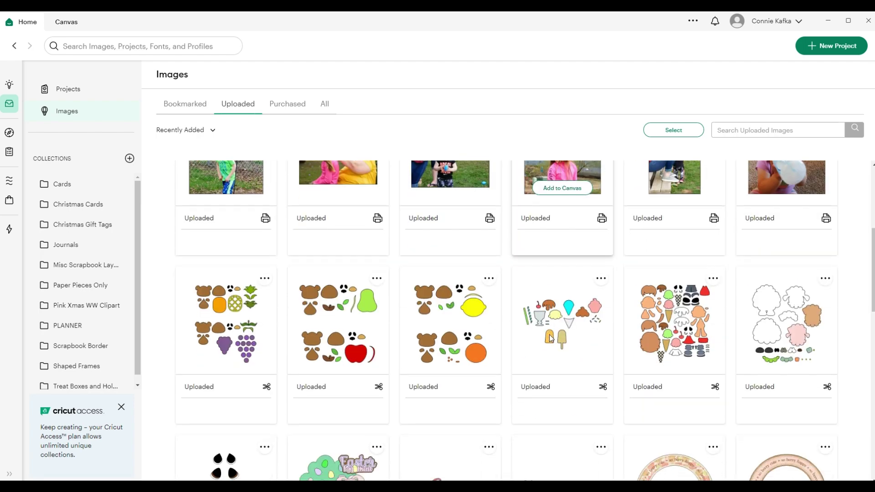
pyautogui.scroll(-3, 551, 339)
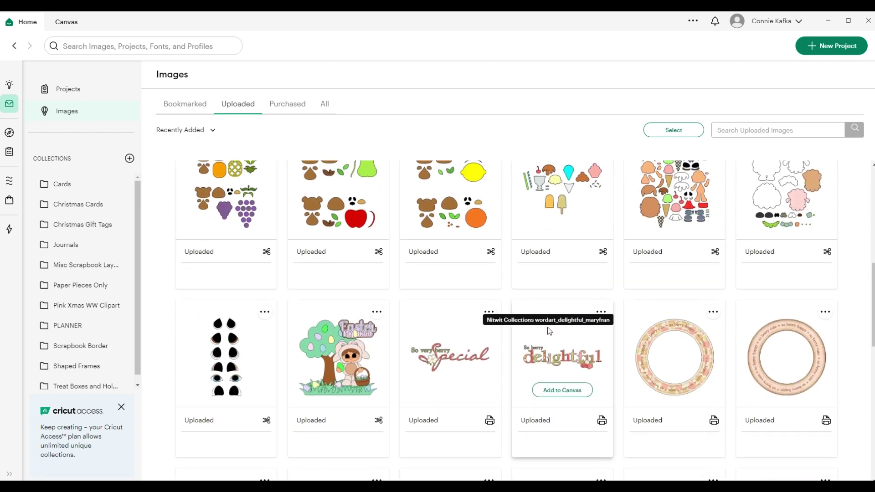
pyautogui.scroll(-10, 550, 331)
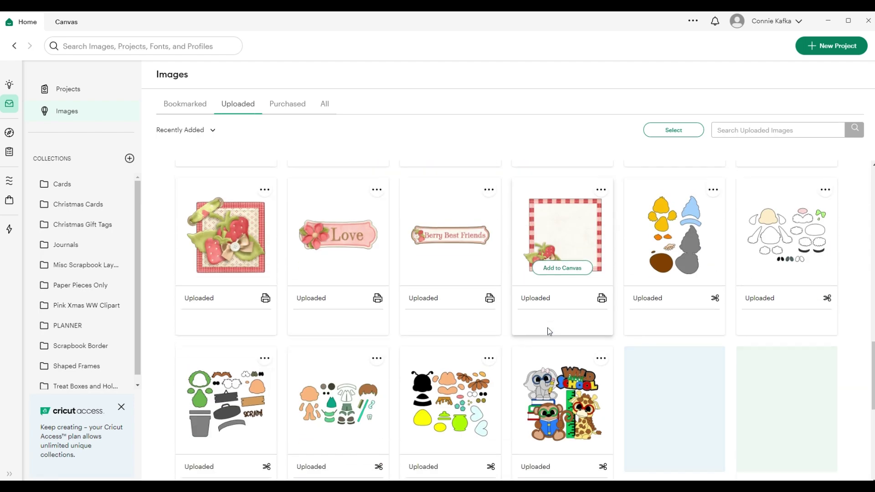
pyautogui.scroll(-2, 548, 328)
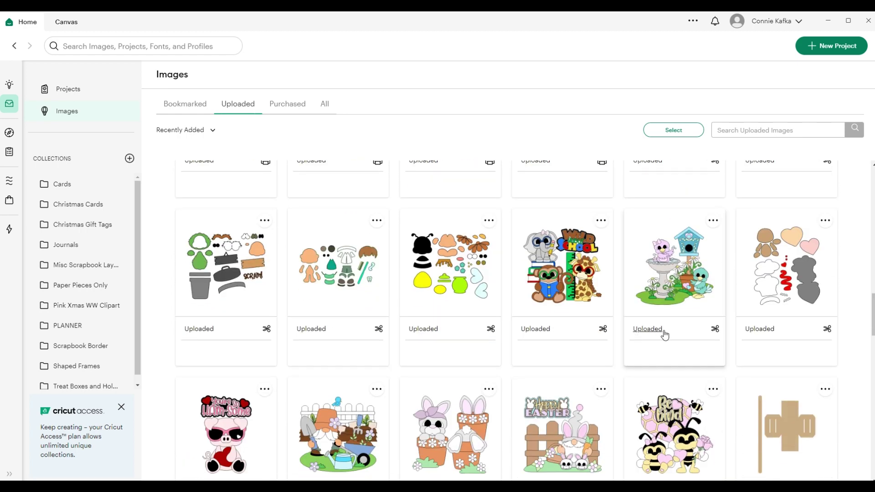
pyautogui.scroll(-5, 664, 335)
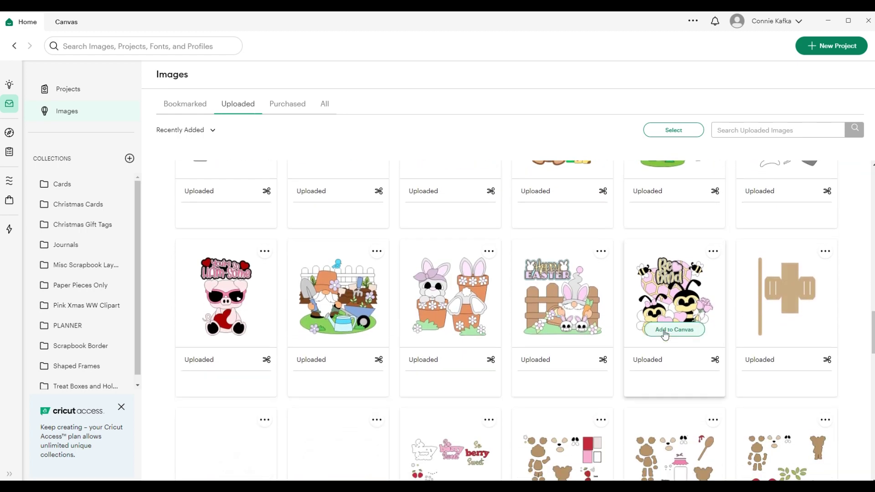
pyautogui.scroll(-10, 666, 334)
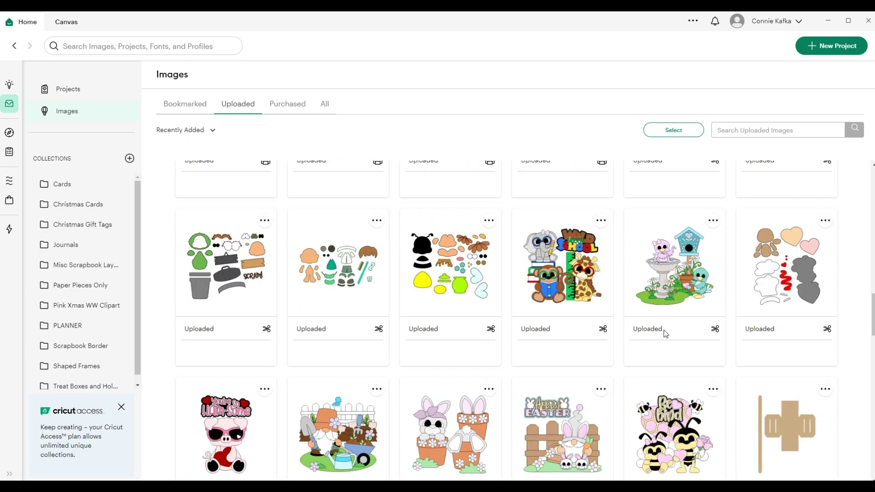
pyautogui.scroll(9, 665, 334)
pyautogui.scroll(3, 665, 334)
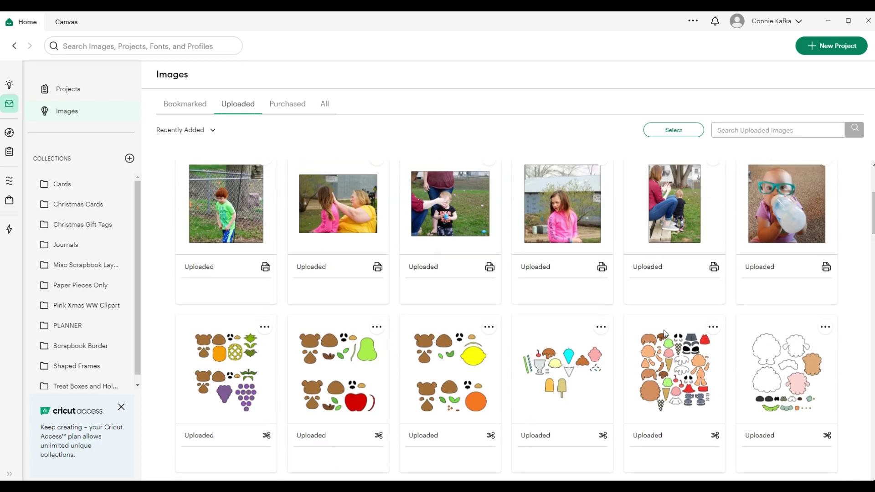
pyautogui.scroll(-10, 704, 330)
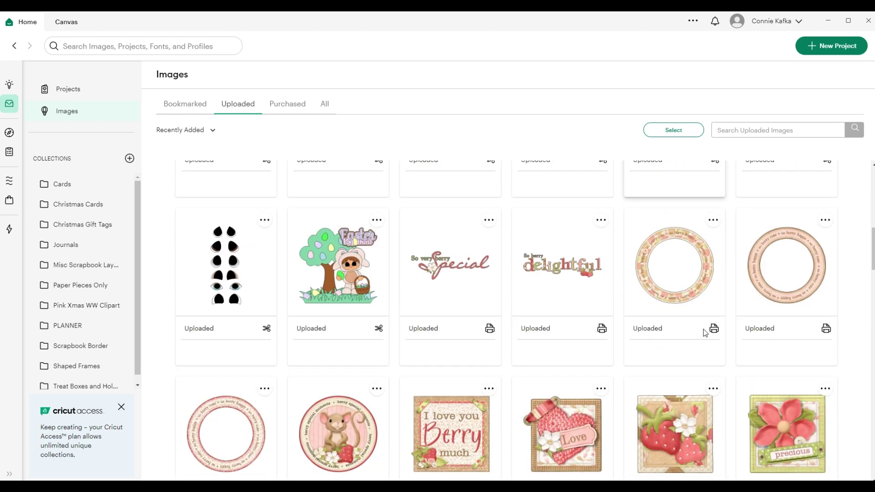
pyautogui.moveTo(687, 275)
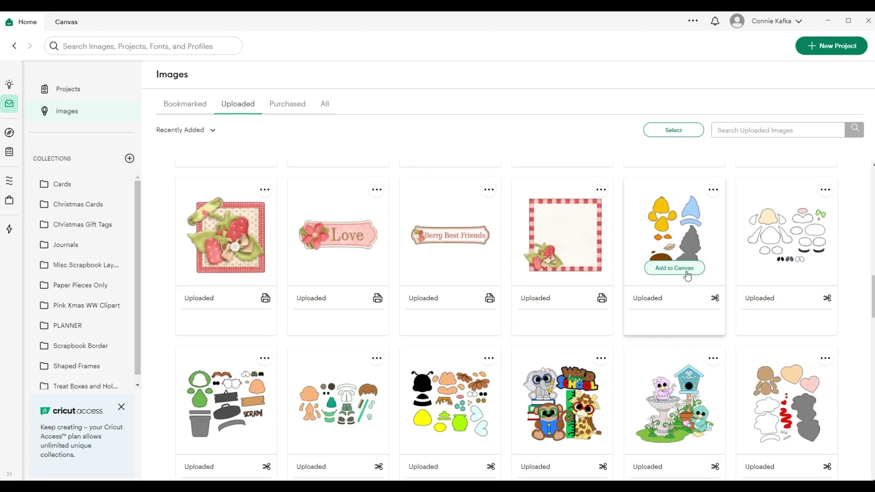
pyautogui.click(687, 271)
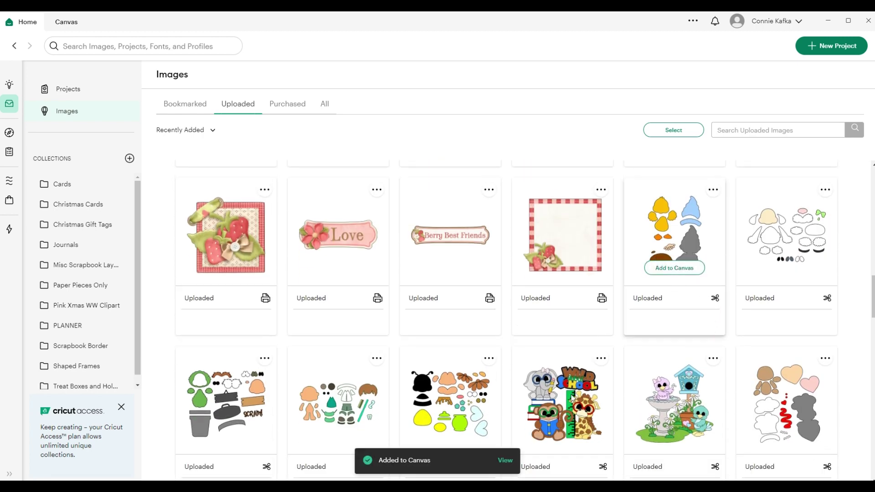
# - Group the gable box with the bee and hide that group from the canvas
pyautogui.click(504, 460)
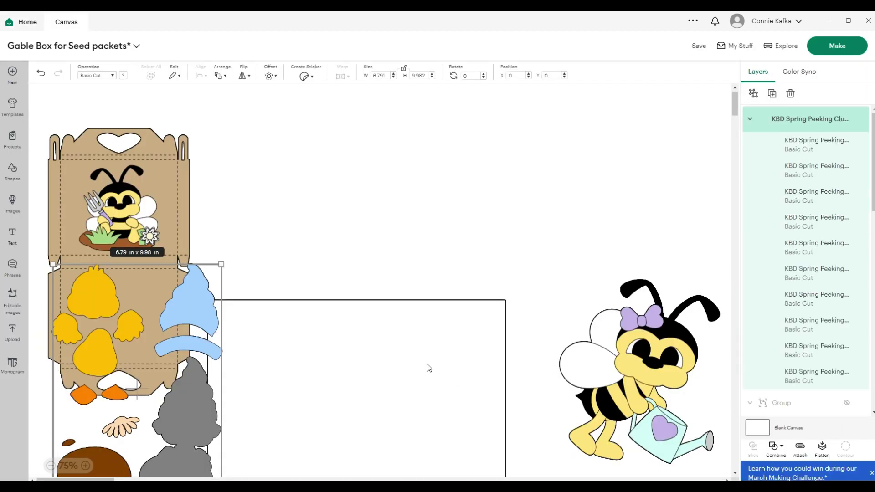
pyautogui.moveTo(158, 269); pyautogui.dragTo(236, 360)
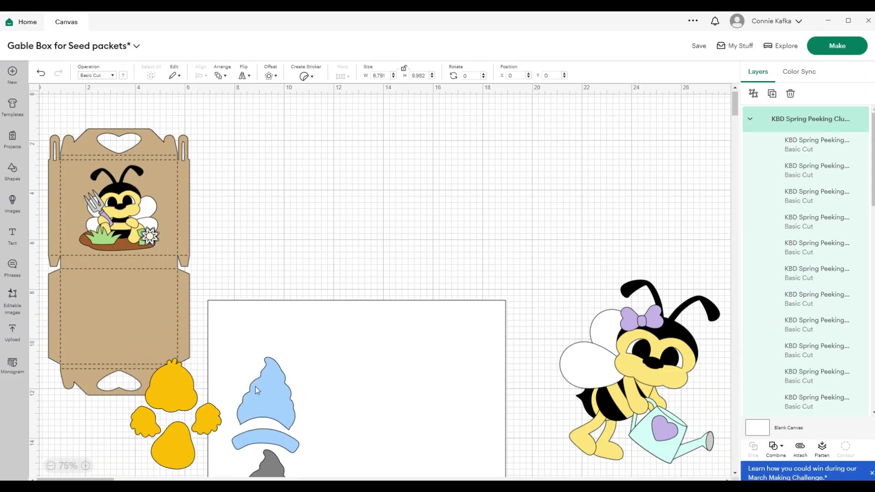
pyautogui.moveTo(60, 115); pyautogui.dragTo(133, 199)
pyautogui.click(753, 93)
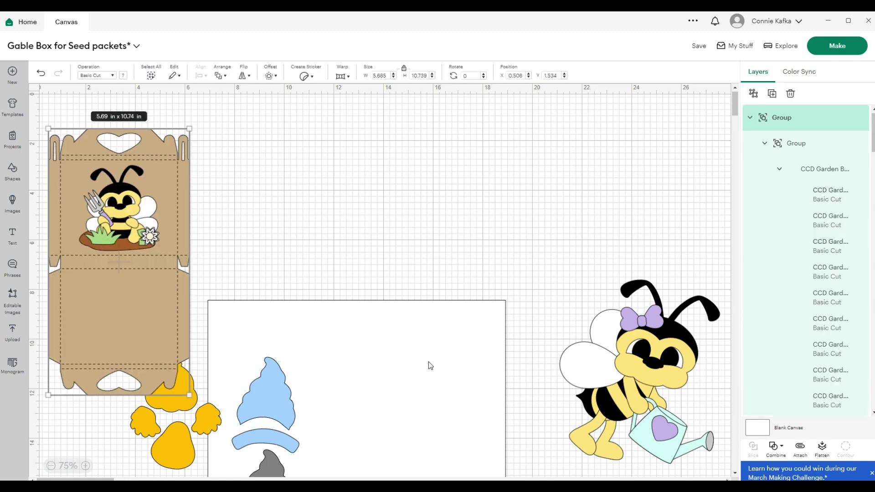
pyautogui.click(847, 118)
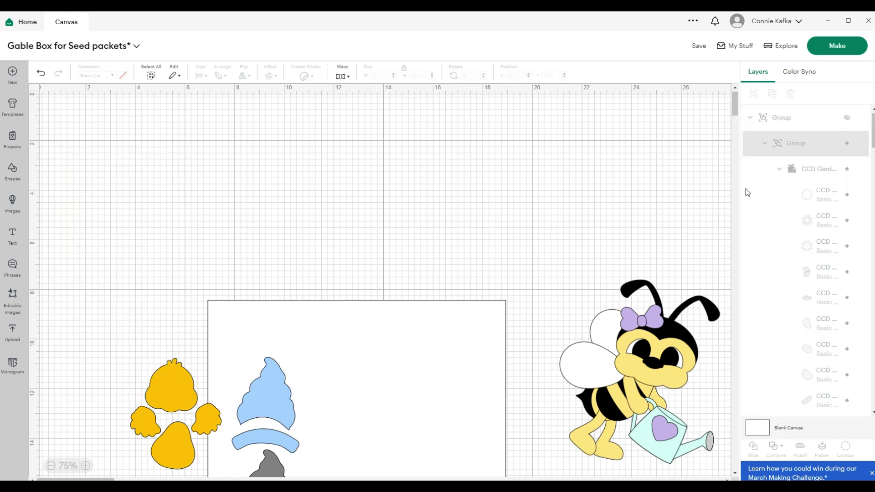
# - Hide the bee image and move the chick-and-gnome clipart to the right of the 12x12 square
pyautogui.moveTo(459, 385); pyautogui.dragTo(352, 207)
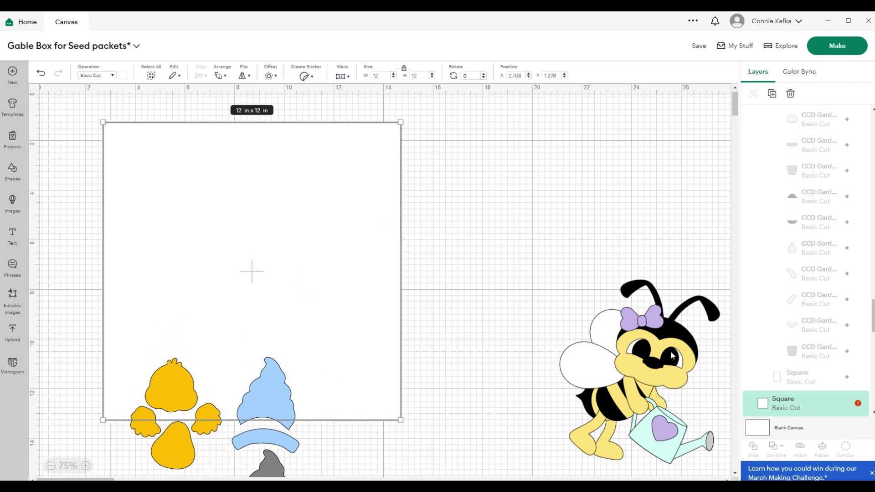
pyautogui.click(671, 356)
pyautogui.click(847, 117)
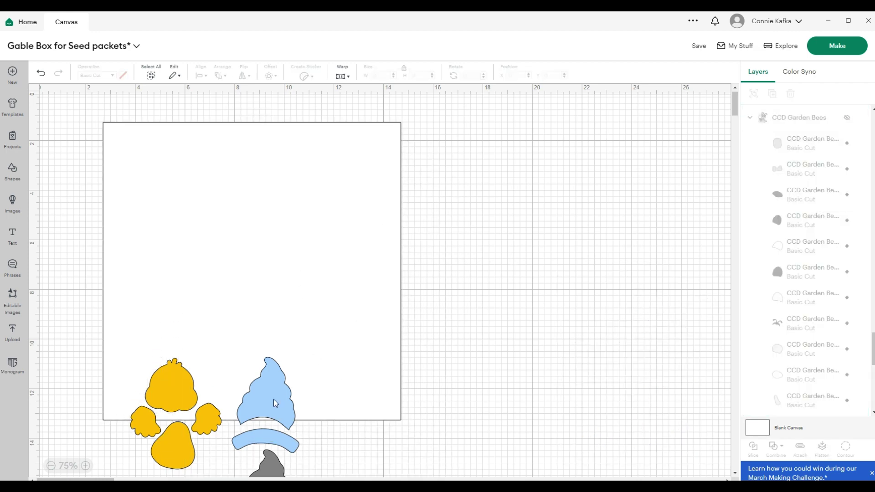
pyautogui.moveTo(274, 399); pyautogui.dragTo(584, 174)
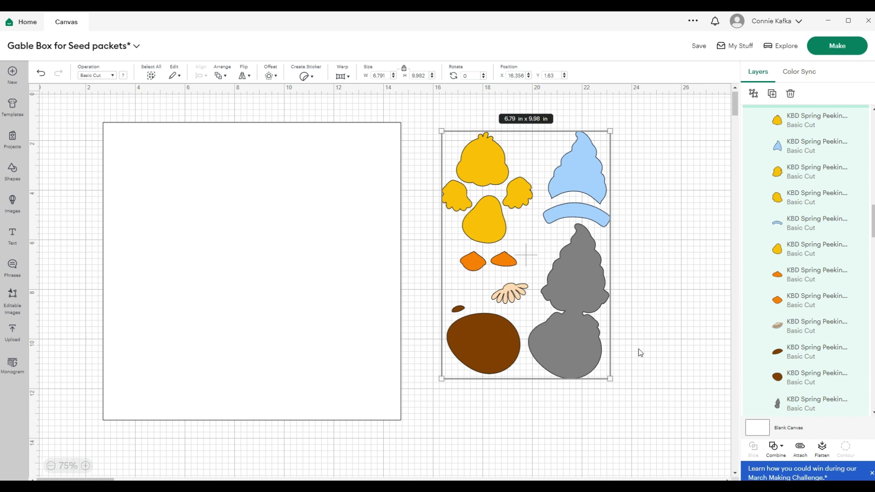
pyautogui.click(667, 356)
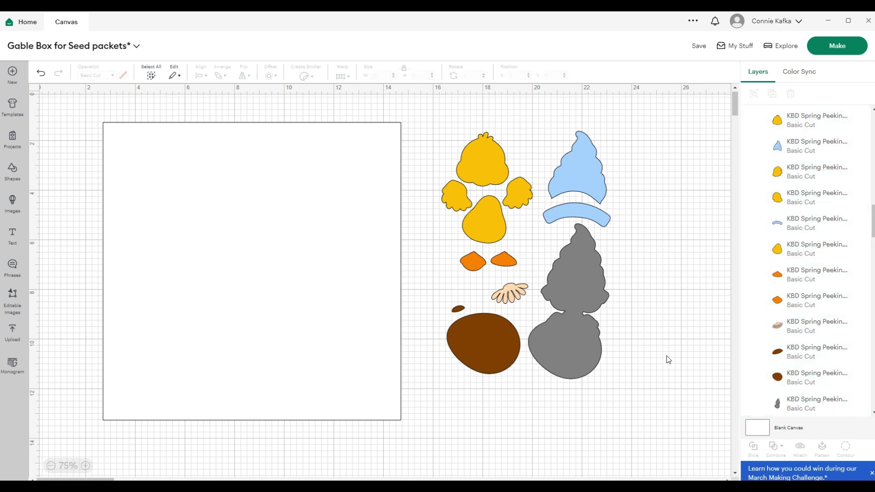
pyautogui.click(568, 349)
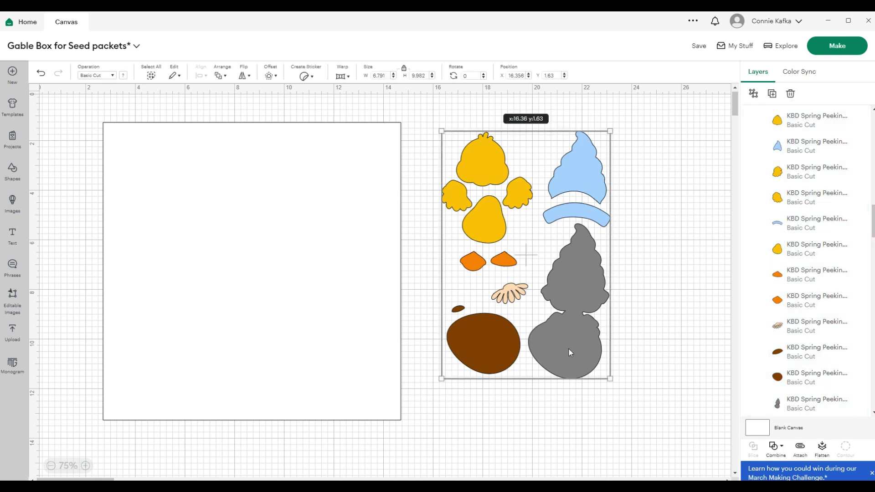
# - Ungroup the chick-and-gnome clipart and set its 3.25 × 6.25 in gray gnome silhouette at the page's lower right
pyautogui.click(753, 94)
pyautogui.click(669, 301)
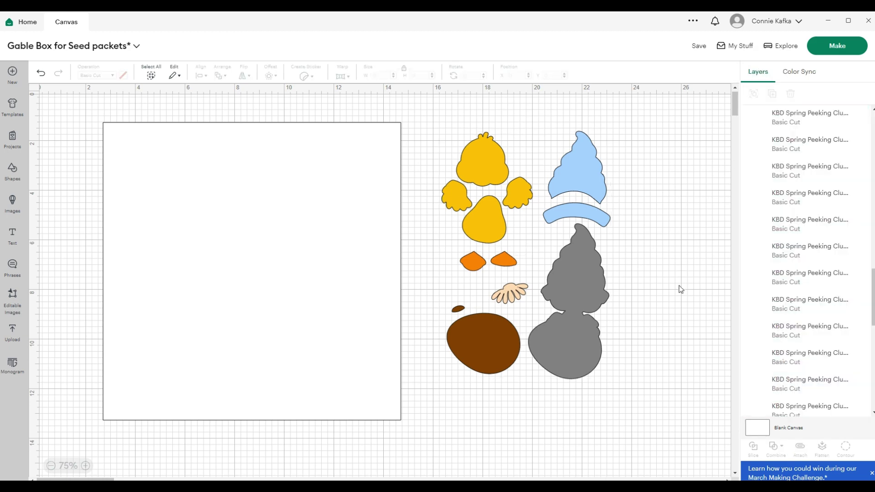
pyautogui.click(575, 361)
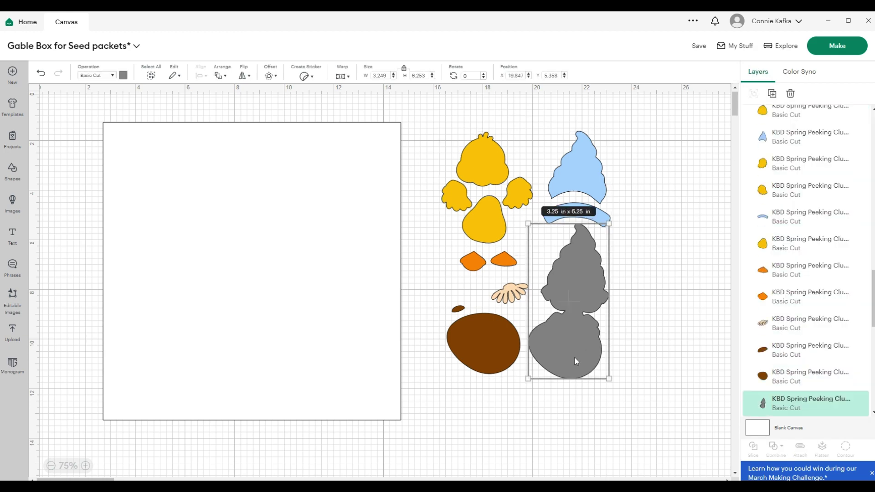
pyautogui.moveTo(575, 358); pyautogui.dragTo(346, 383)
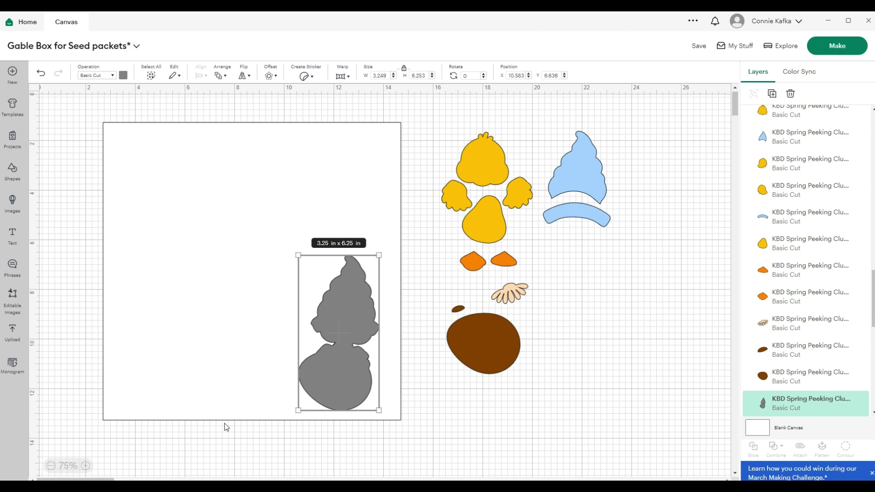
pyautogui.click(201, 417)
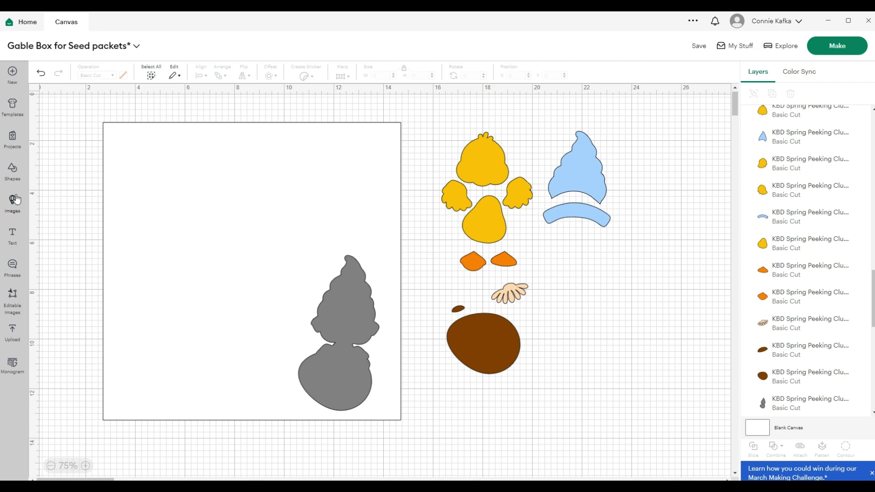
pyautogui.click(13, 176)
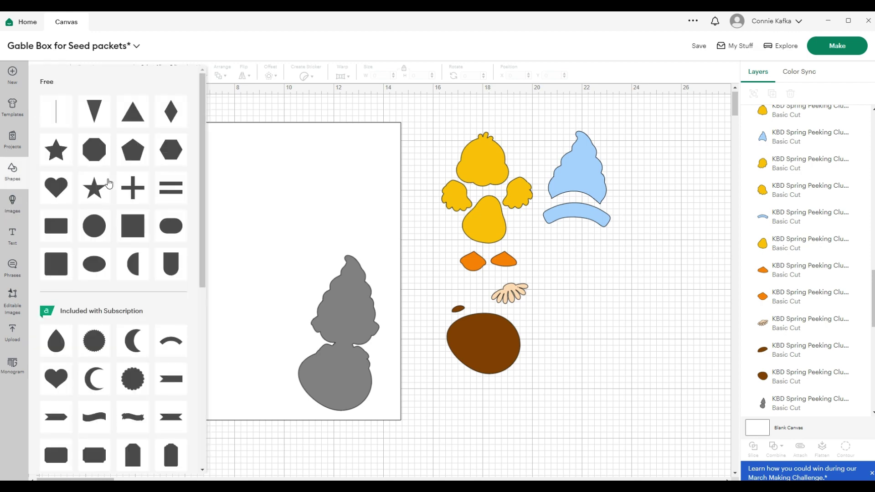
# - Add a square, unlock its proportions and size it to a 4 × 6 in rectangle at the page's upper left
pyautogui.click(129, 231)
pyautogui.moveTo(86, 138); pyautogui.dragTo(175, 193)
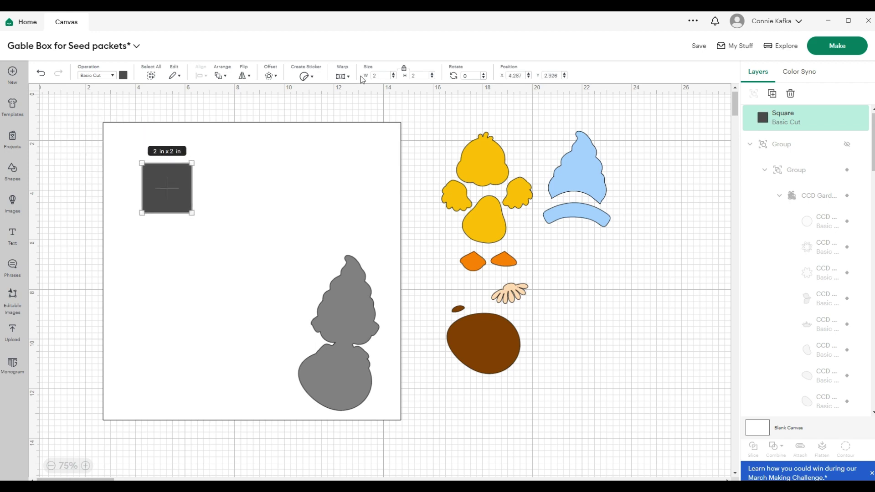
pyautogui.click(404, 69)
pyautogui.click(375, 76)
pyautogui.press('Return')
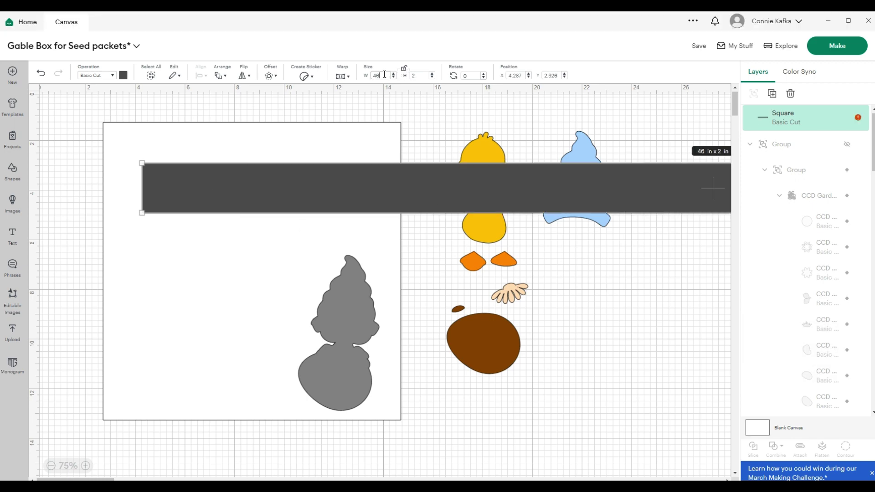
pyautogui.press('BackSpace')
pyautogui.press('Tab')
pyautogui.write('6')
pyautogui.press('Tab')
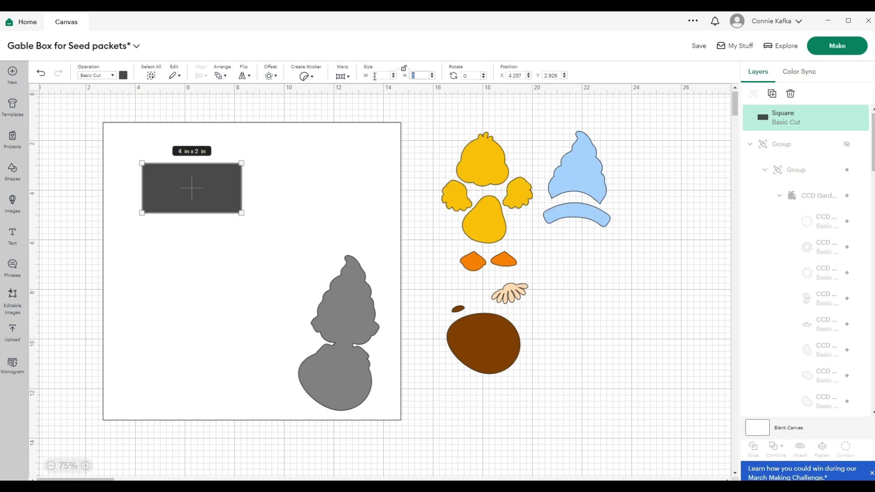
pyautogui.moveTo(168, 254); pyautogui.dragTo(146, 234)
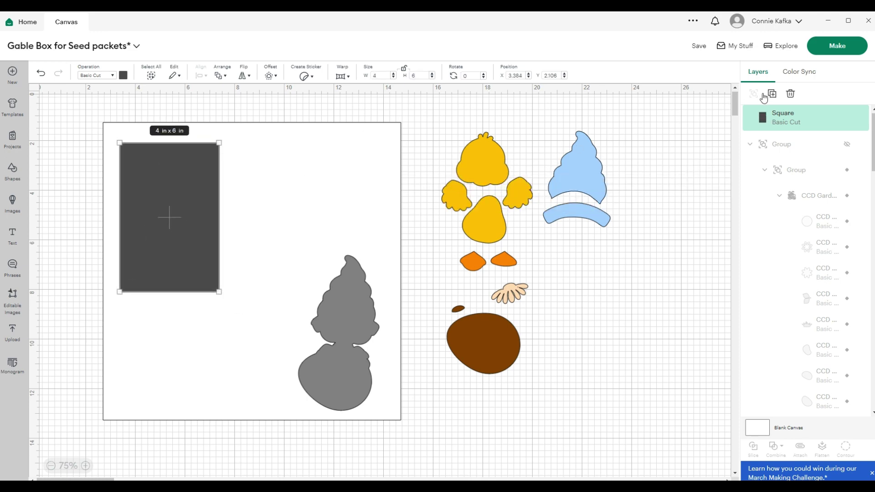
# - Duplicate the rectangle, rotate the copy 90° and place it below the first
pyautogui.click(772, 94)
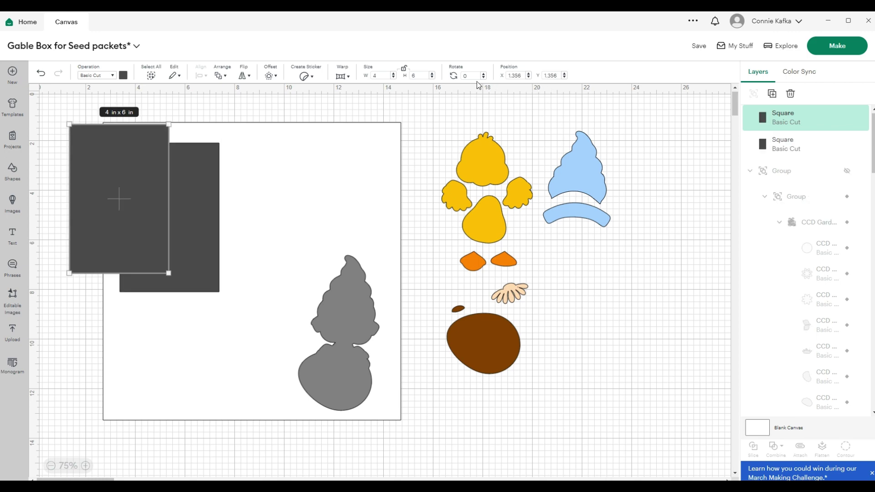
pyautogui.write('90')
pyautogui.press('Return')
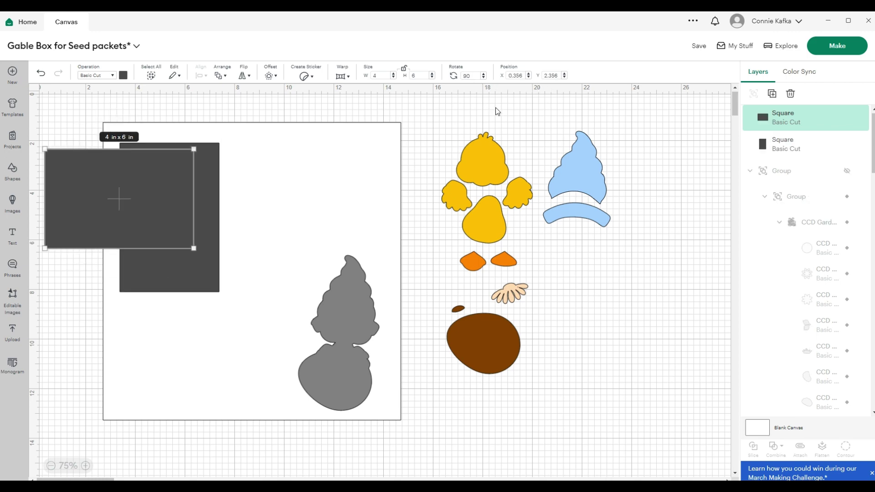
pyautogui.moveTo(153, 190); pyautogui.dragTo(231, 352)
pyautogui.click(198, 218)
pyautogui.moveTo(193, 209); pyautogui.dragTo(206, 207)
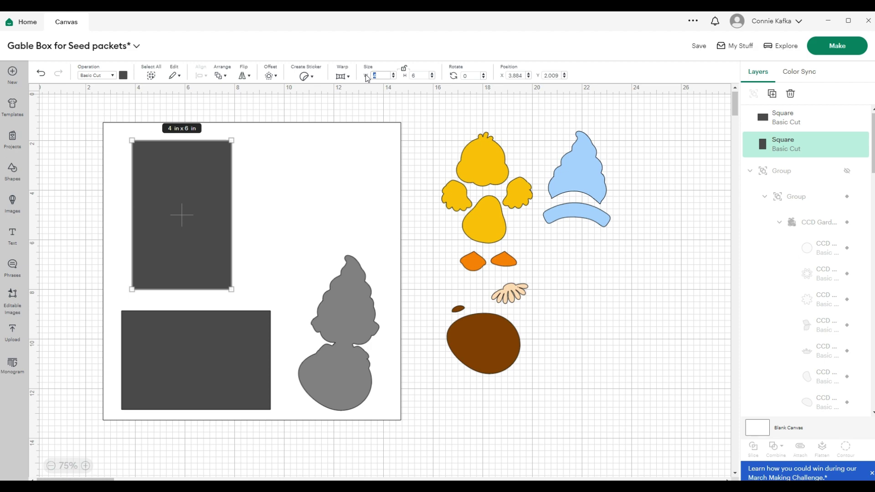
# - Resize the upper rectangle to 7 × 5 in, reset the lower one's rotation, and arrange both
pyautogui.write('7')
pyautogui.press('Tab')
pyautogui.write('5')
pyautogui.press('Tab')
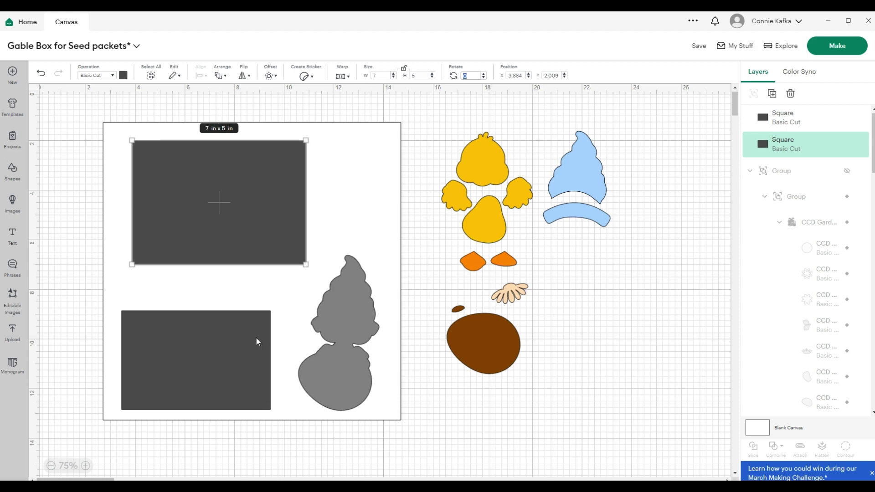
pyautogui.moveTo(257, 342); pyautogui.dragTo(262, 322)
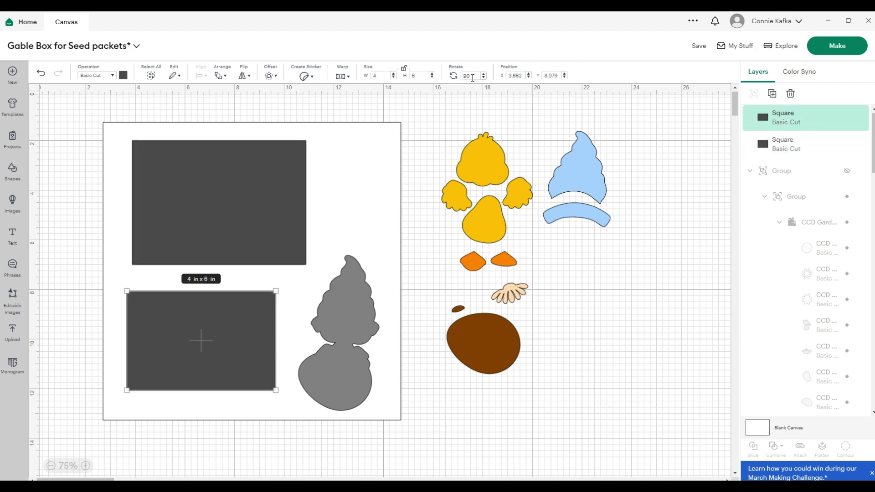
pyautogui.moveTo(472, 78); pyautogui.dragTo(461, 78)
pyautogui.press('BackSpace')
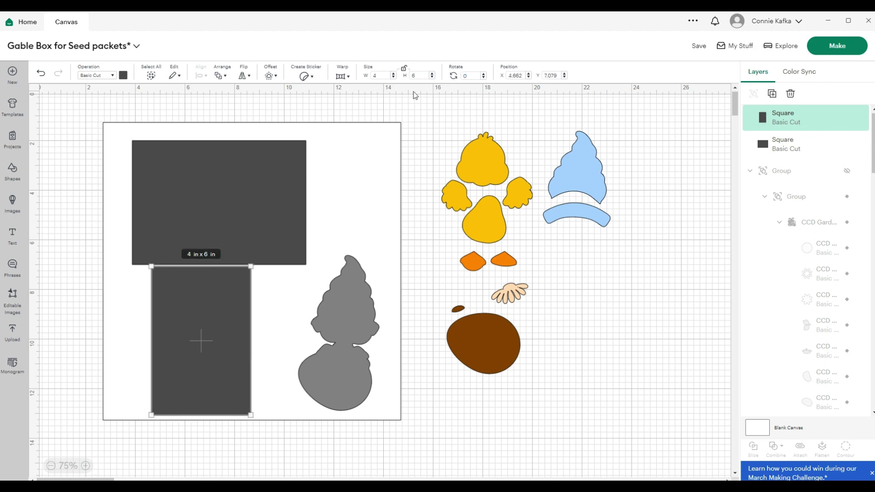
pyautogui.moveTo(248, 194); pyautogui.dragTo(274, 182)
pyautogui.moveTo(215, 322); pyautogui.dragTo(176, 319)
# - Move the chick and gnome pieces off the page and enlarge them to about 9 × 12 in
pyautogui.moveTo(368, 324); pyautogui.dragTo(364, 322)
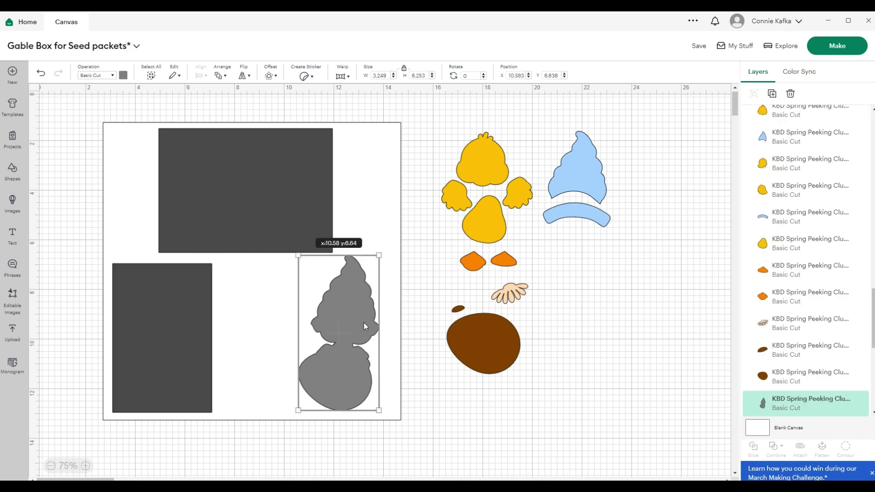
pyautogui.moveTo(188, 345); pyautogui.dragTo(209, 346)
pyautogui.moveTo(360, 322); pyautogui.dragTo(620, 305)
pyautogui.moveTo(441, 119); pyautogui.dragTo(640, 420)
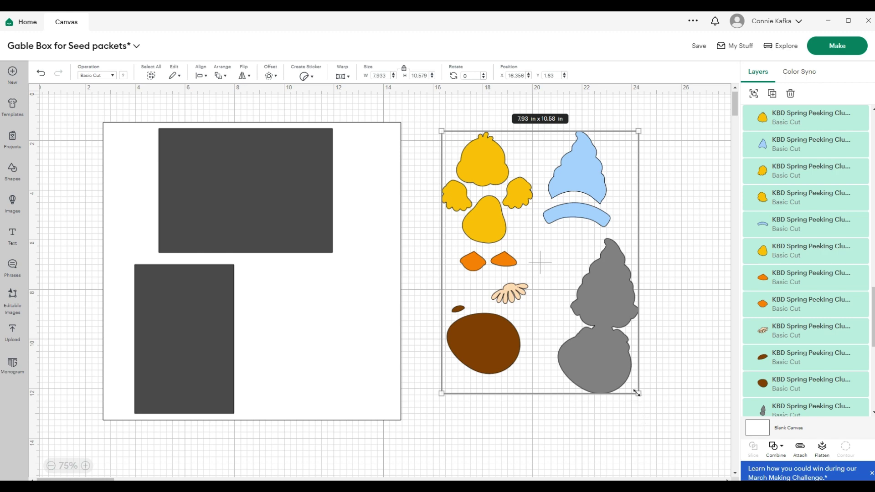
pyautogui.moveTo(637, 393); pyautogui.dragTo(666, 431)
pyautogui.click(696, 406)
pyautogui.click(640, 400)
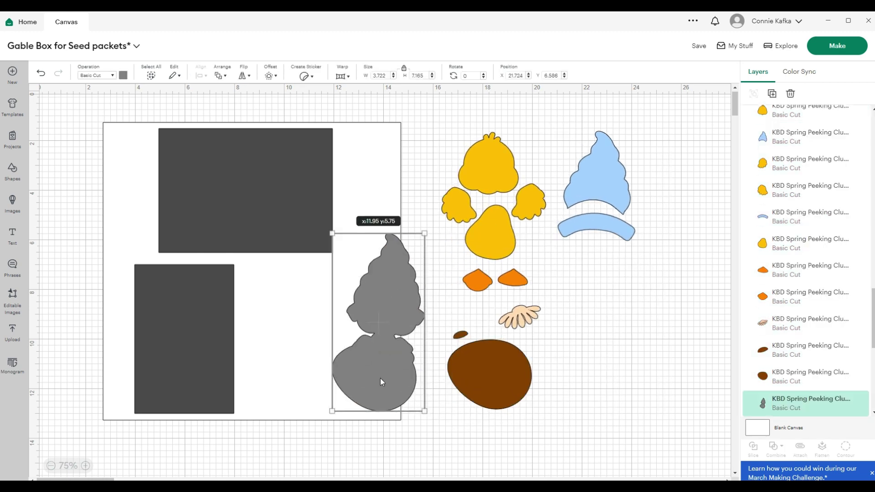
pyautogui.moveTo(381, 382); pyautogui.dragTo(354, 384)
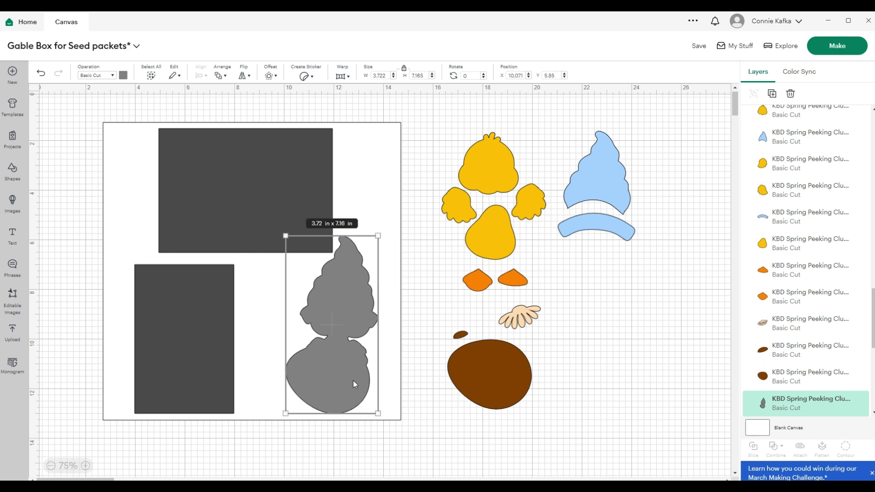
pyautogui.click(354, 380)
pyautogui.moveTo(354, 380); pyautogui.dragTo(611, 373)
# - Reassemble the brown egg, blue hat and grey gnome body, then group all the pieces
pyautogui.moveTo(446, 128); pyautogui.dragTo(629, 379)
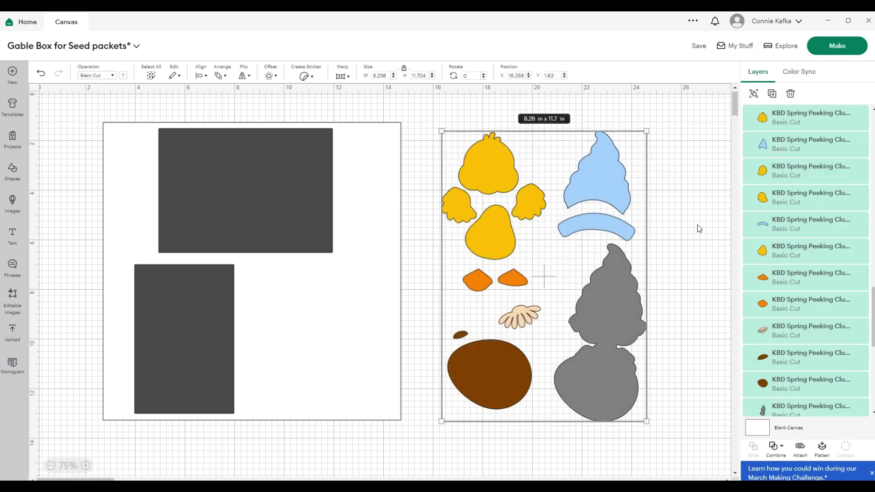
pyautogui.click(651, 378)
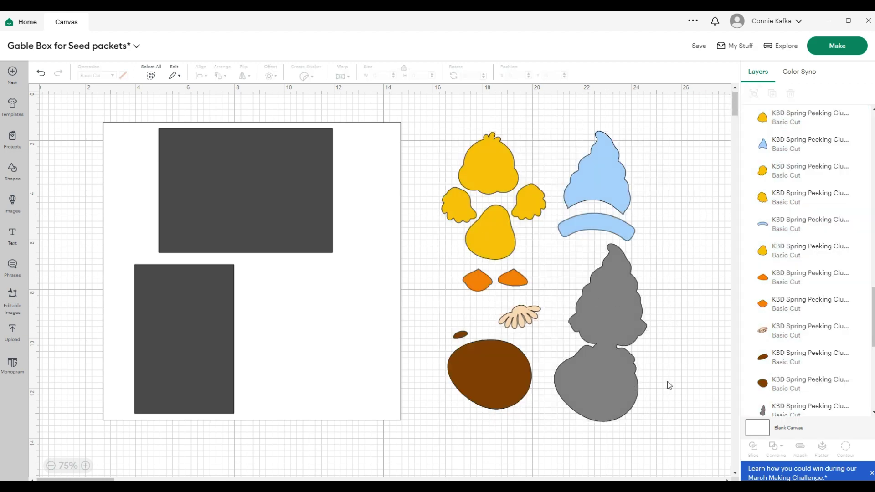
pyautogui.moveTo(515, 380); pyautogui.dragTo(623, 393)
pyautogui.moveTo(616, 181)
pyautogui.mouseDown()
pyautogui.moveTo(644, 252)
pyautogui.moveTo(630, 289)
pyautogui.moveTo(622, 166)
pyautogui.mouseUp()
pyautogui.moveTo(592, 370); pyautogui.dragTo(511, 370)
pyautogui.click(599, 365)
pyautogui.moveTo(600, 366)
pyautogui.mouseDown()
pyautogui.moveTo(334, 356)
pyautogui.moveTo(614, 371)
pyautogui.mouseUp()
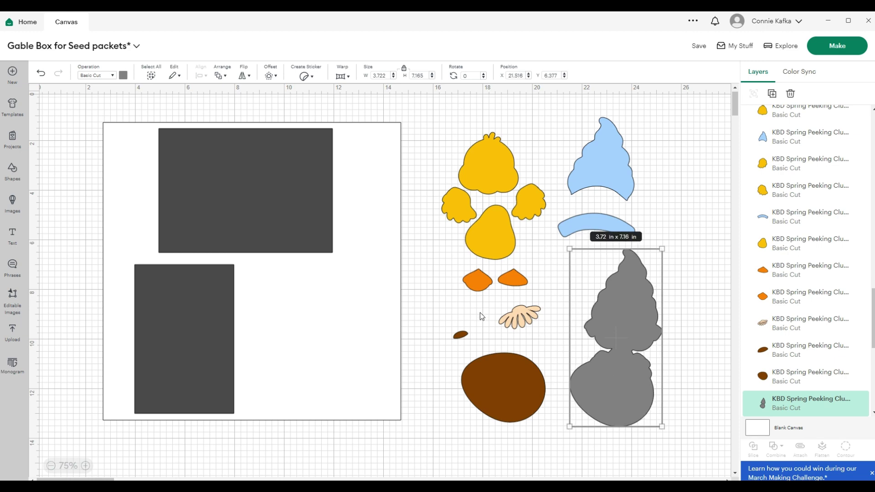
pyautogui.moveTo(434, 114); pyautogui.dragTo(664, 452)
pyautogui.click(753, 93)
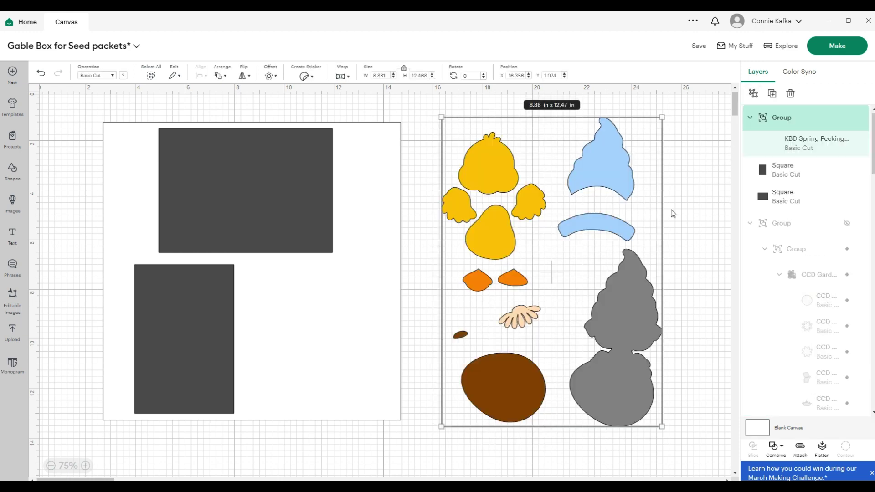
# - Delete the grouped clipart and the upper dark rectangle
pyautogui.press('Delete')
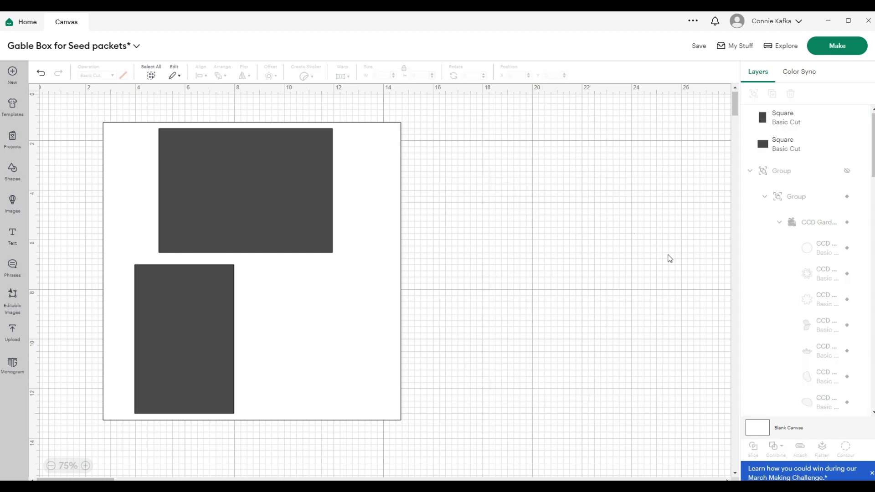
pyautogui.moveTo(199, 301); pyautogui.dragTo(176, 302)
pyautogui.click(241, 230)
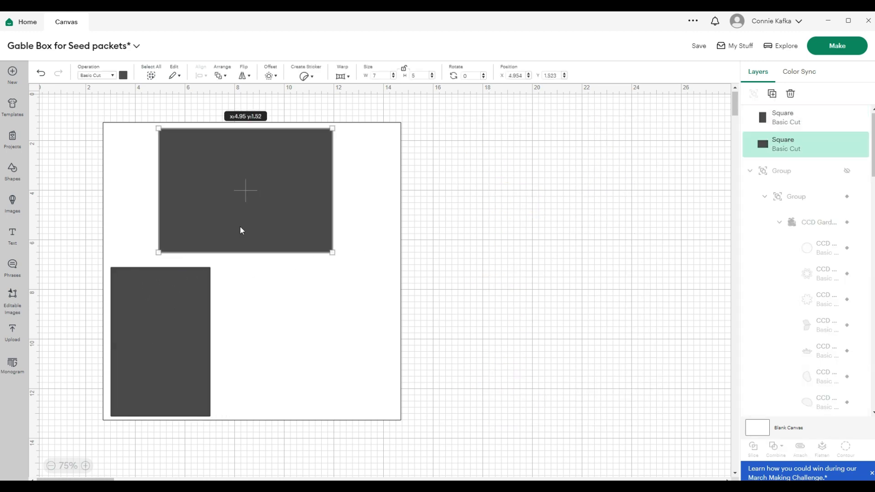
pyautogui.doubleClick(376, 76)
pyautogui.write('4')
pyautogui.press('Tab')
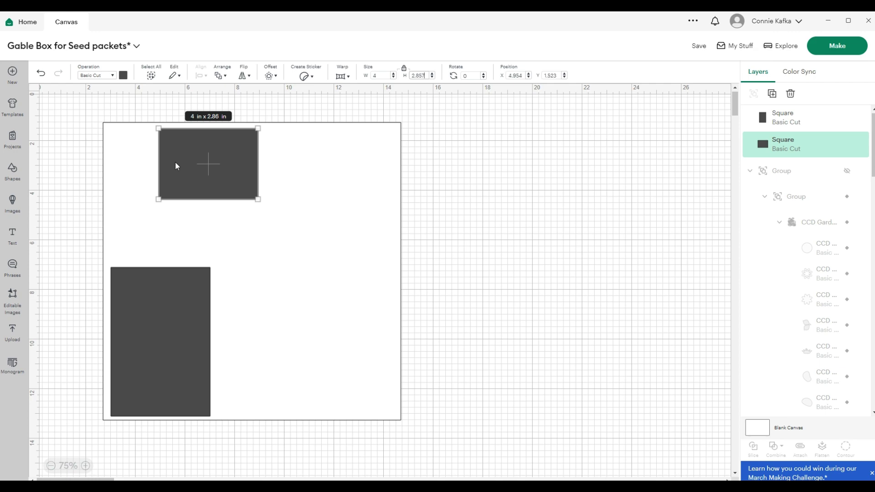
pyautogui.moveTo(177, 166); pyautogui.dragTo(176, 166)
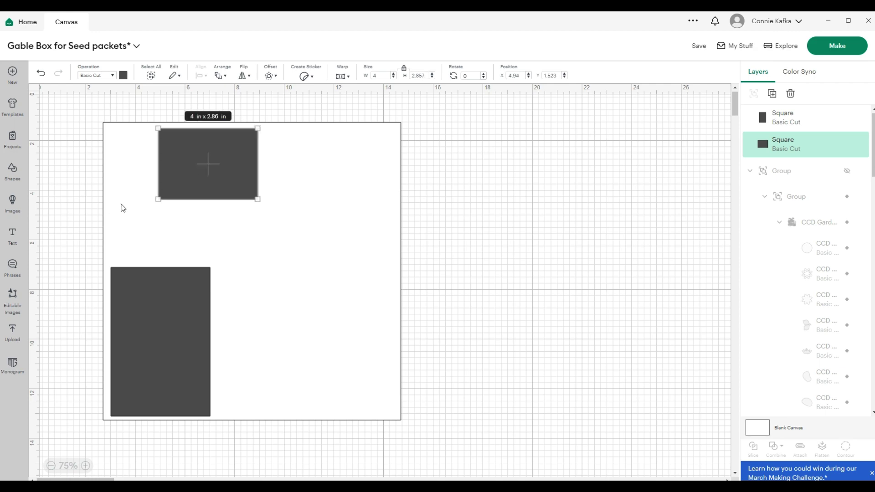
pyautogui.press('Delete')
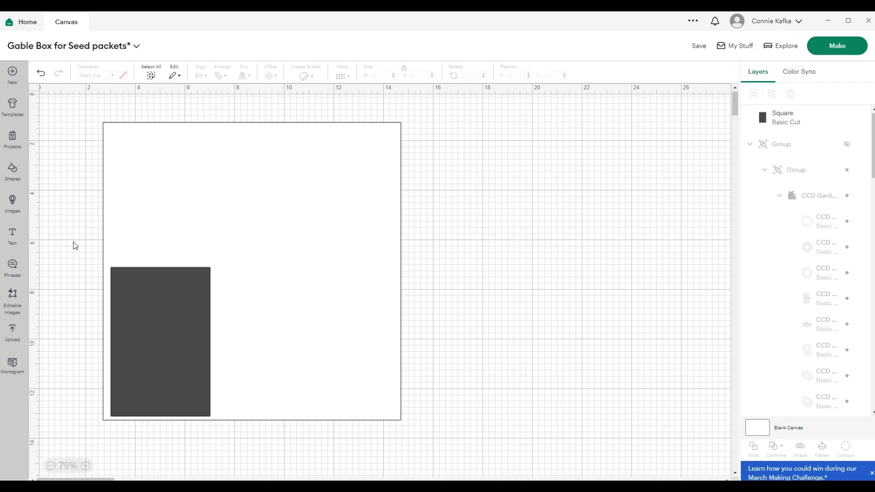
# - Add a 4 × 4 in light green square at the page's top left
pyautogui.click(14, 171)
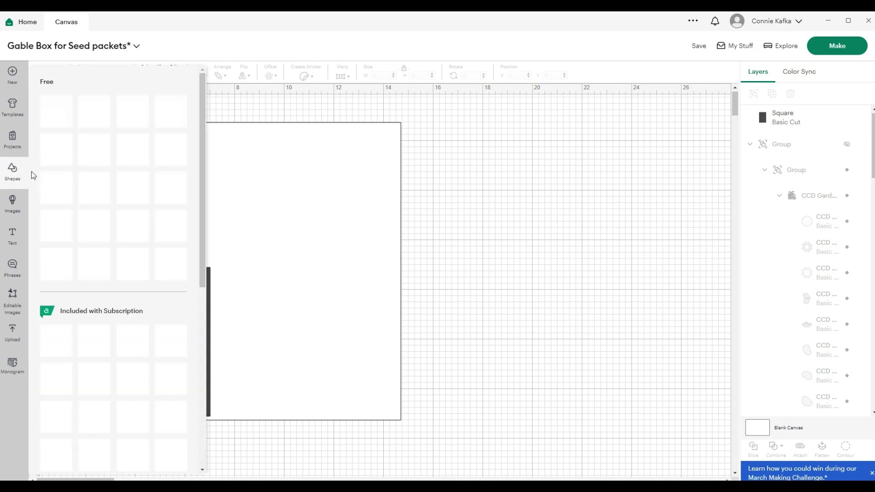
pyautogui.click(127, 222)
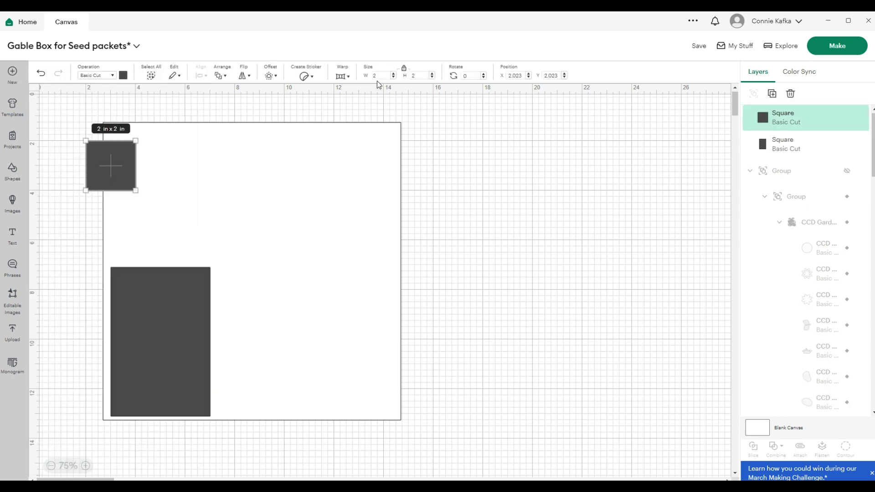
pyautogui.click(375, 76)
pyautogui.write('4')
pyautogui.press('Return')
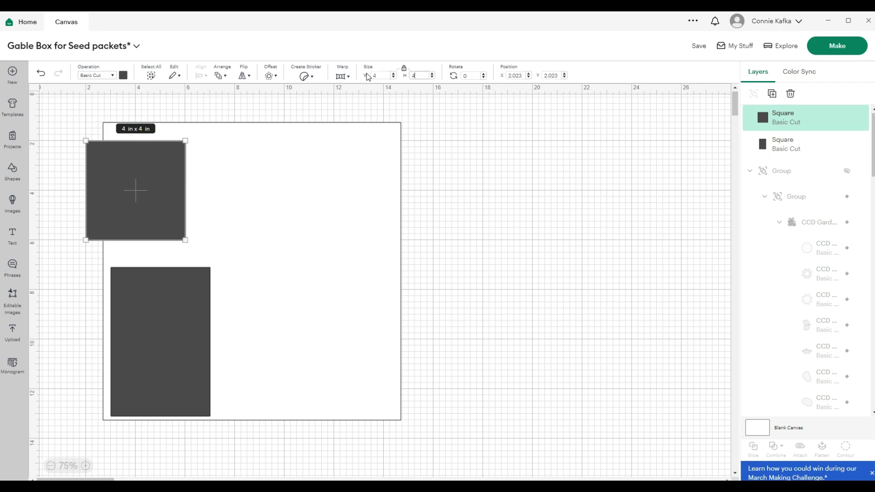
pyautogui.moveTo(159, 195); pyautogui.dragTo(190, 194)
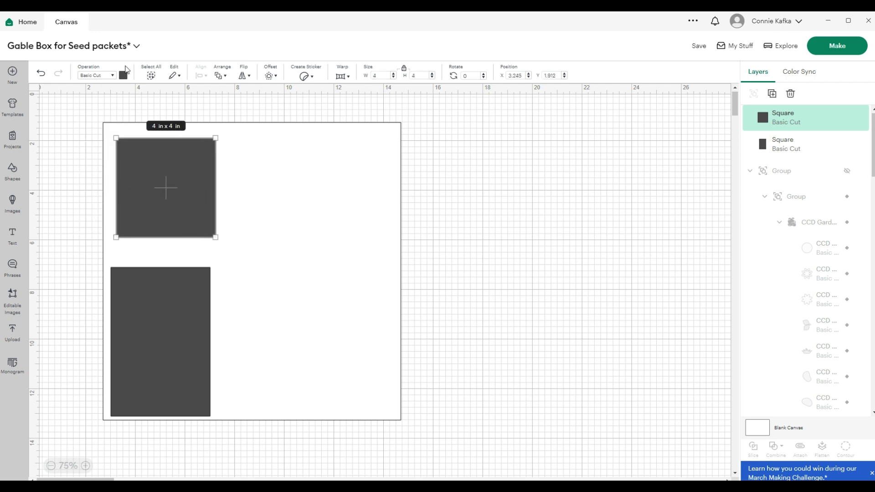
pyautogui.click(123, 76)
pyautogui.click(180, 168)
# - Make the lower 4 × 6 in rectangle light green too
pyautogui.click(164, 303)
pyautogui.click(123, 75)
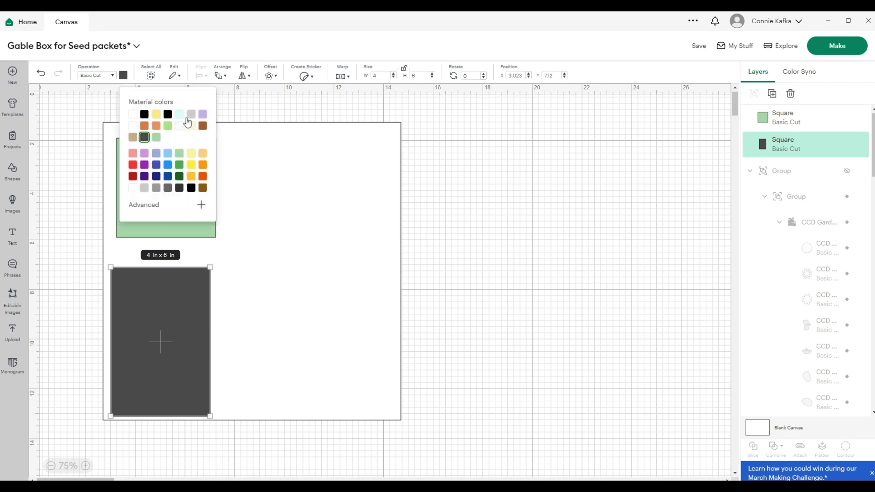
pyautogui.click(156, 137)
pyautogui.click(506, 242)
pyautogui.moveTo(144, 330); pyautogui.dragTo(148, 323)
pyautogui.click(260, 183)
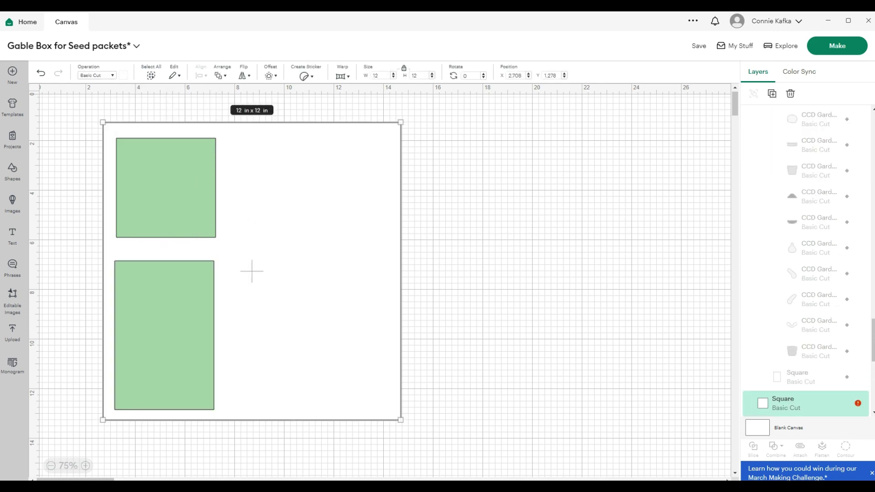
pyautogui.click(772, 94)
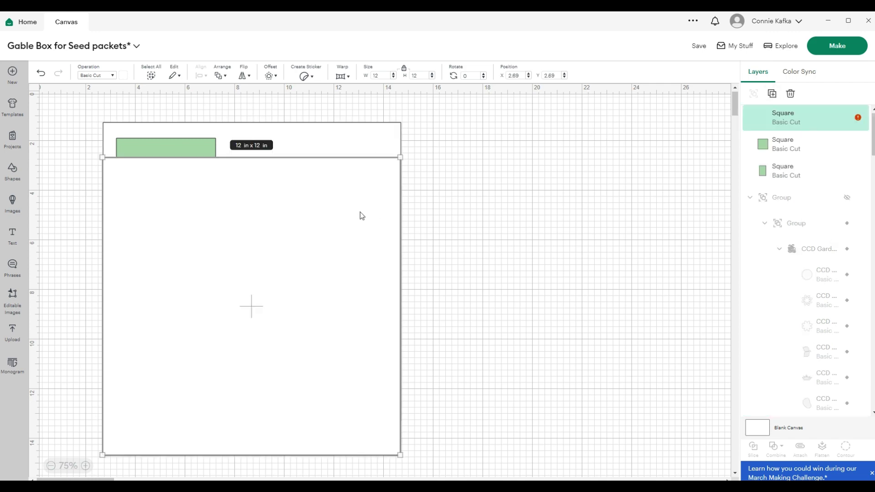
pyautogui.press('Delete')
# - Duplicate the green 4 × 4 square to the page's lower right and align the three mats
pyautogui.click(208, 192)
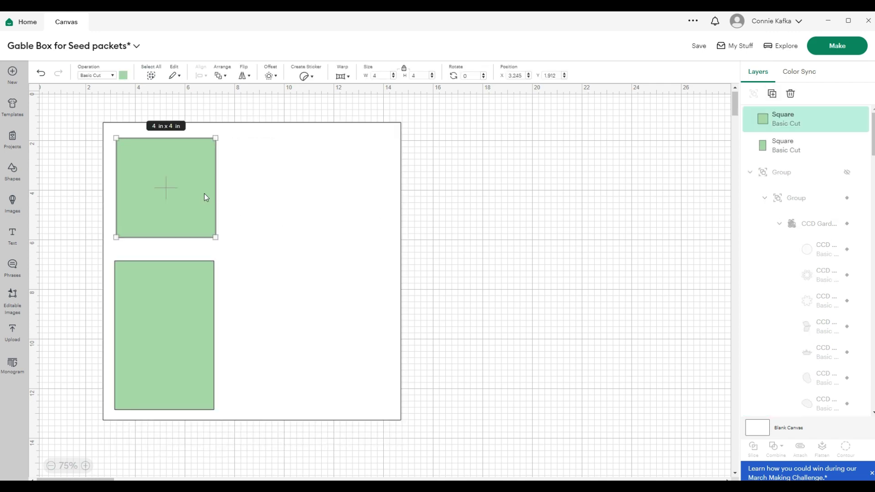
pyautogui.hotkey('ctrl', 'd')
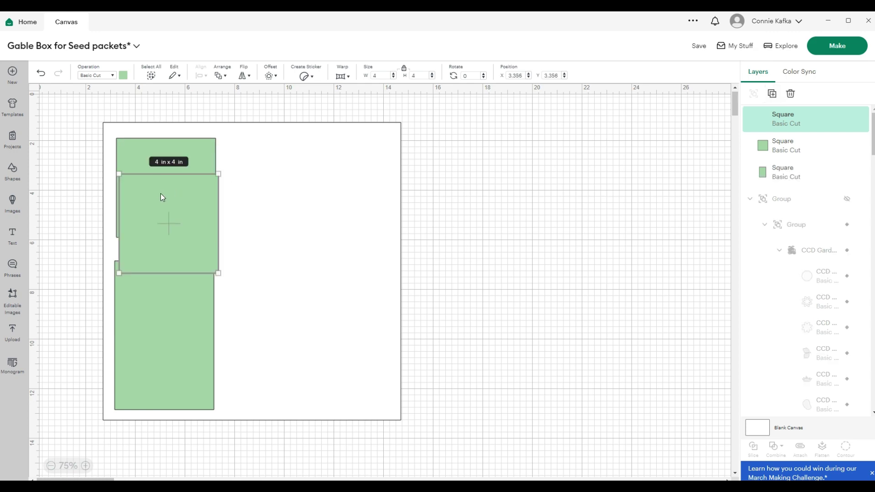
pyautogui.moveTo(154, 198); pyautogui.dragTo(295, 335)
pyautogui.click(64, 276)
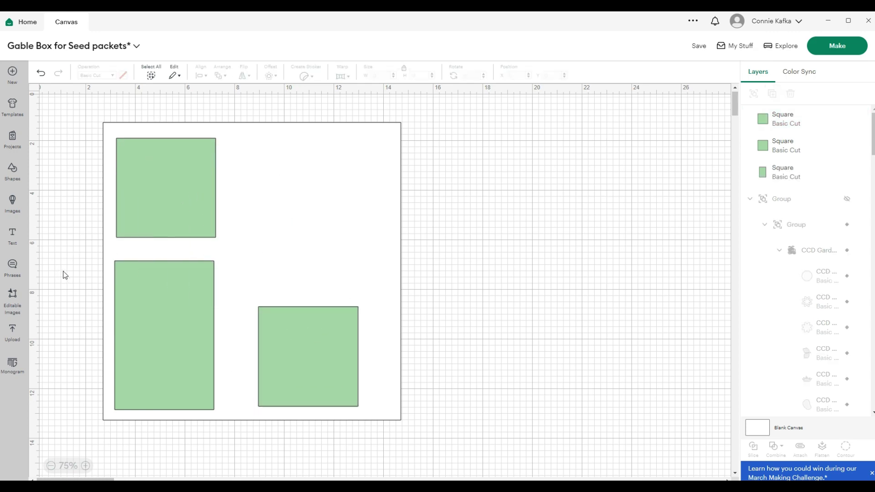
pyautogui.moveTo(148, 335); pyautogui.dragTo(155, 331)
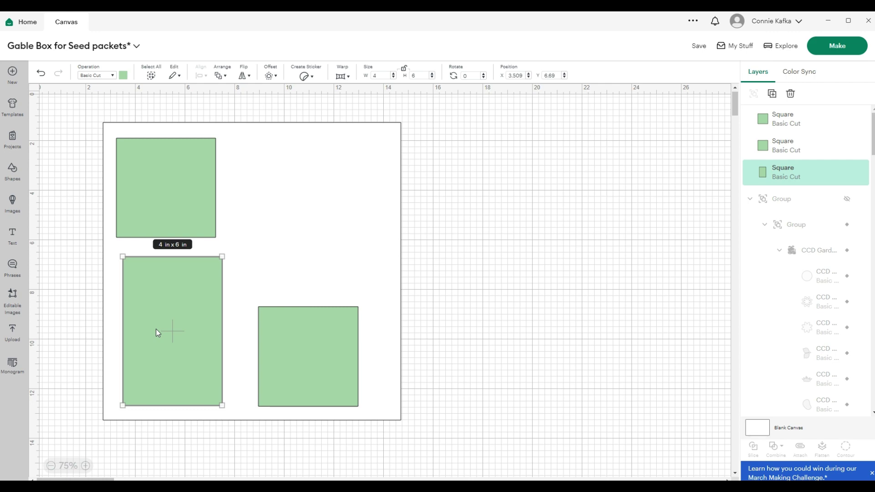
pyautogui.click(492, 364)
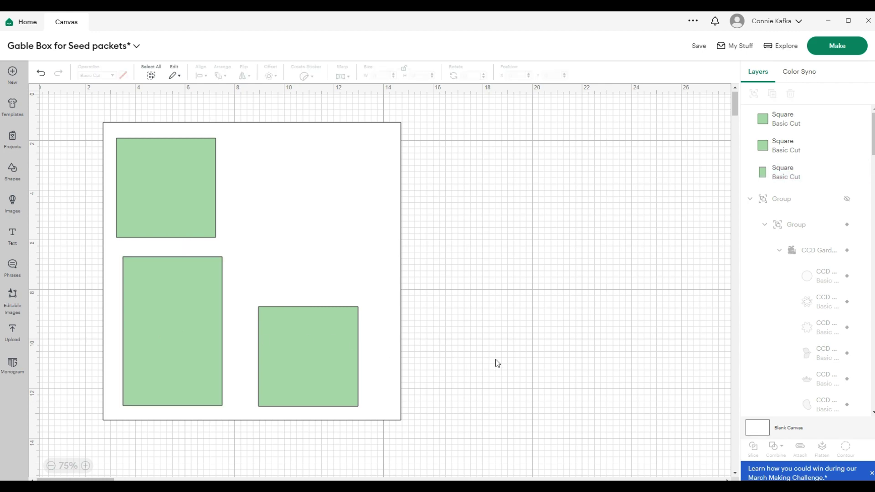
pyautogui.moveTo(193, 218); pyautogui.dragTo(203, 221)
# - Find the uploaded 'LSHD You're A Big Dill Title' image and add it to the canvas
pyautogui.click(84, 238)
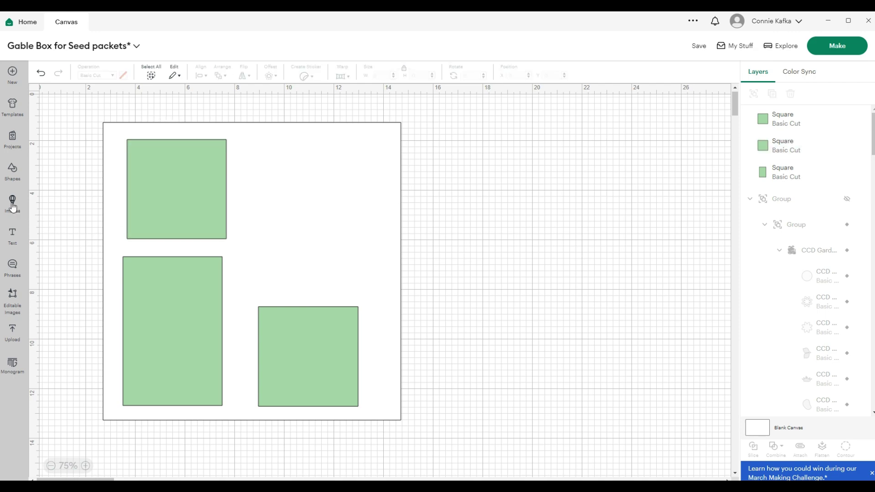
pyautogui.click(12, 332)
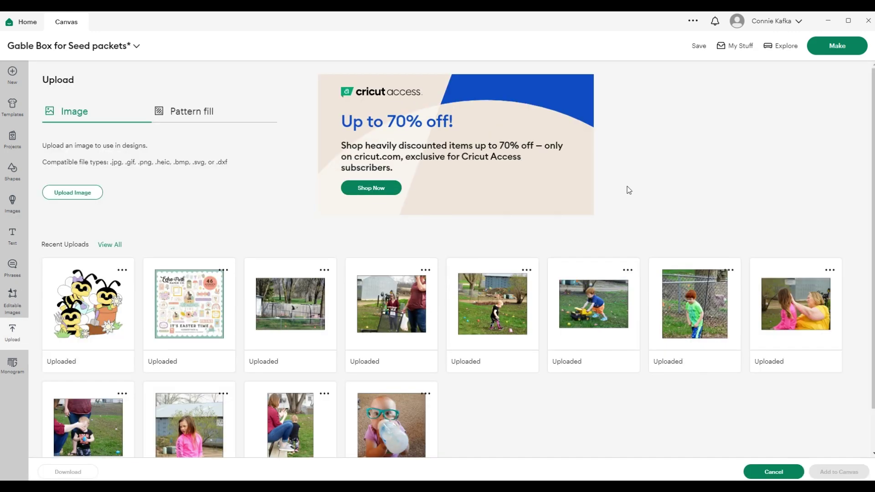
pyautogui.click(110, 244)
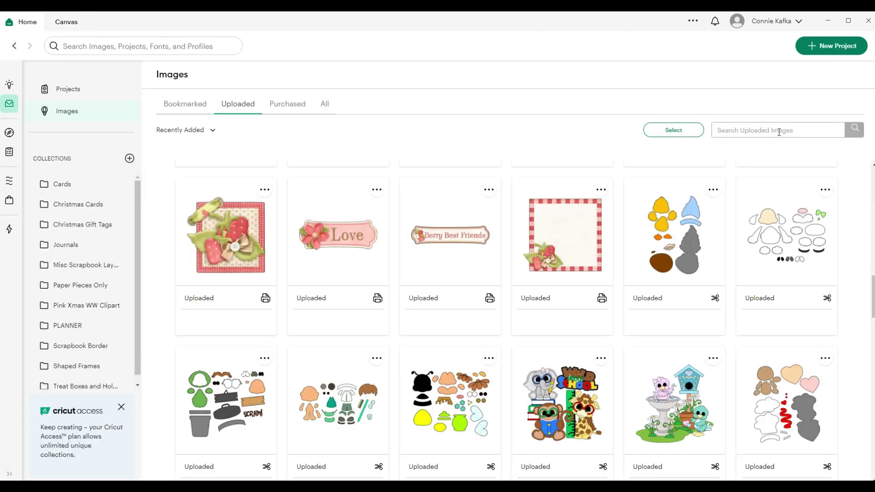
pyautogui.write('lshd')
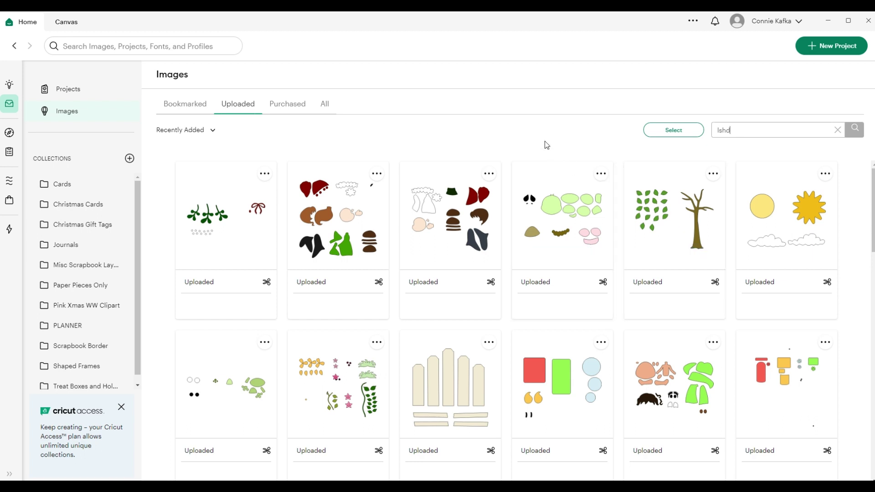
pyautogui.scroll(-3, 563, 362)
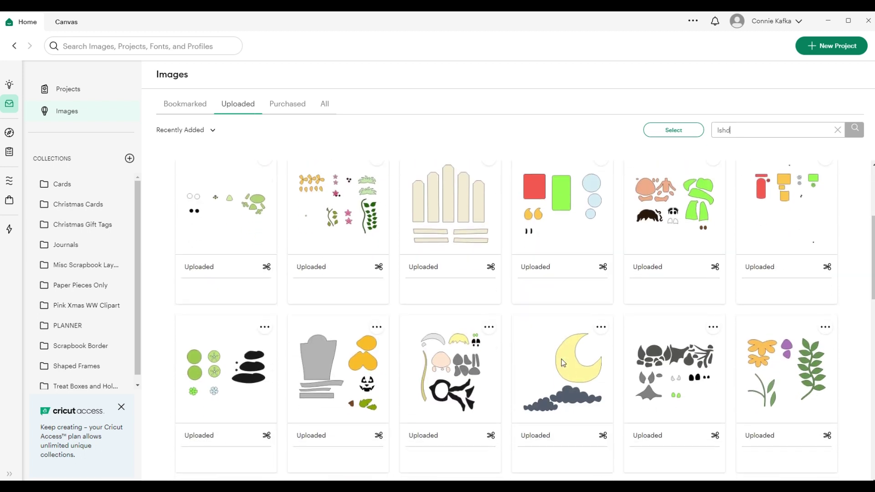
pyautogui.scroll(-3, 563, 362)
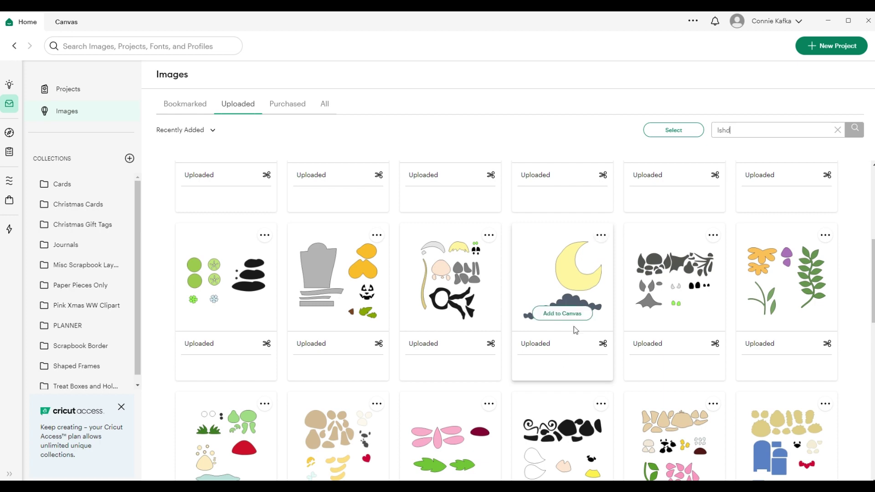
pyautogui.scroll(-6, 574, 337)
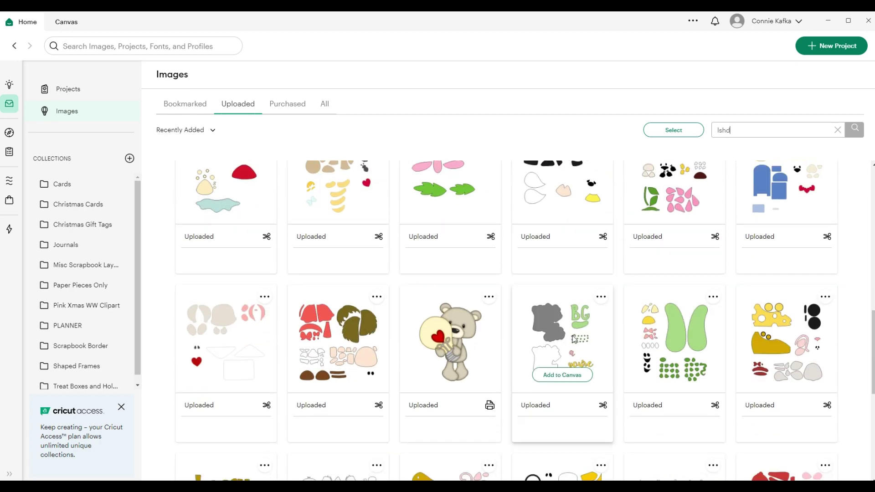
pyautogui.scroll(-3, 573, 338)
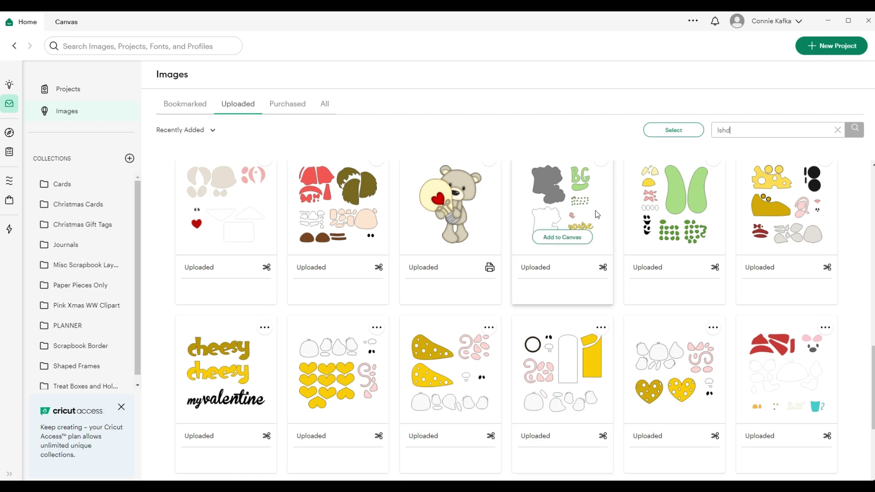
pyautogui.click(601, 163)
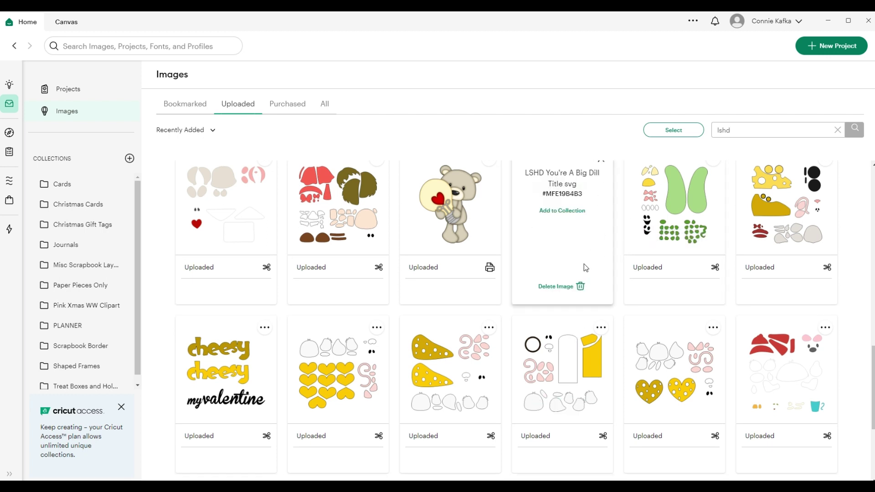
pyautogui.scroll(2, 578, 221)
pyautogui.click(601, 251)
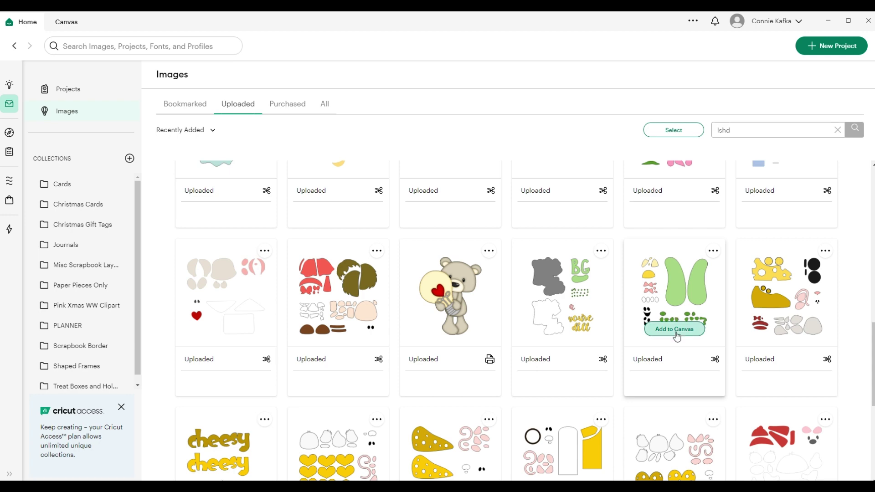
pyautogui.click(674, 329)
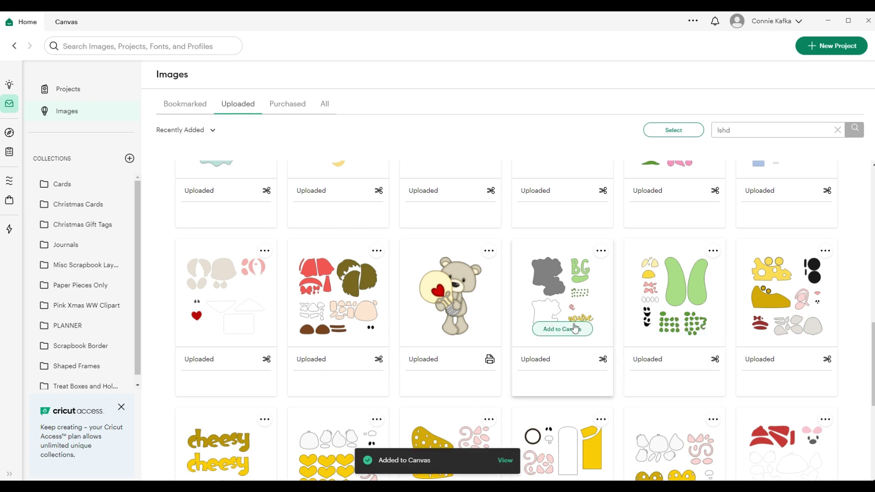
pyautogui.click(504, 463)
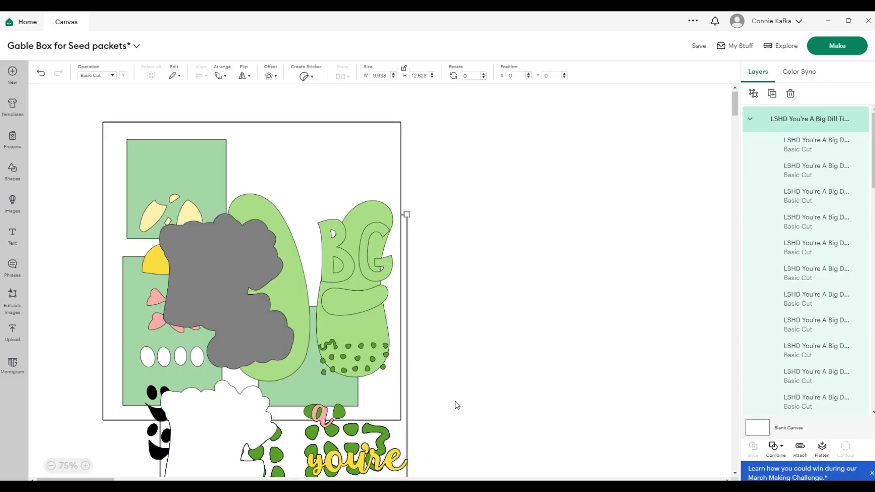
# - Move the design right of the page, park the pickle pieces below it, and ungroup the rest
pyautogui.moveTo(269, 322); pyautogui.dragTo(549, 269)
pyautogui.scroll(-5, 260, 293)
pyautogui.moveTo(274, 174); pyautogui.dragTo(230, 434)
pyautogui.scroll(5, 615, 449)
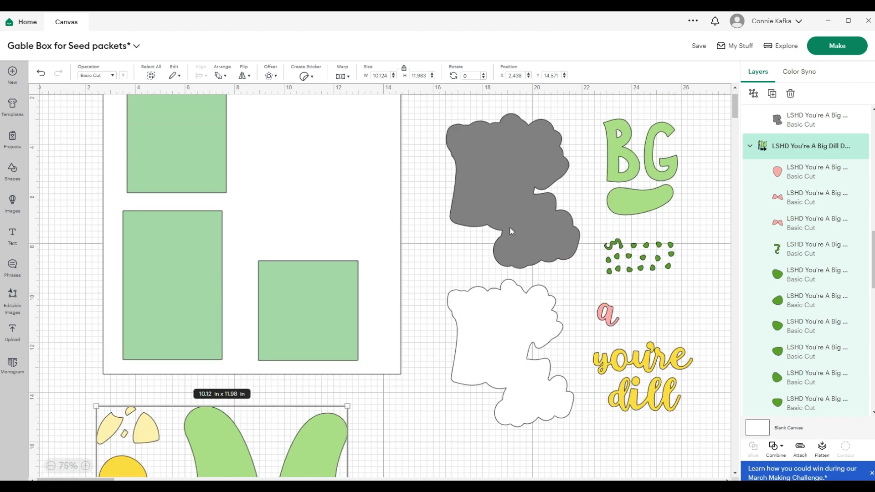
pyautogui.click(516, 195)
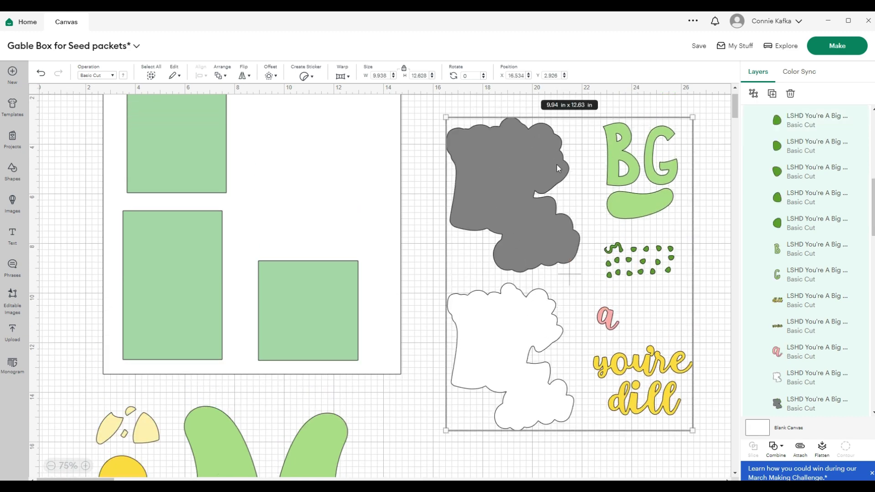
pyautogui.click(753, 93)
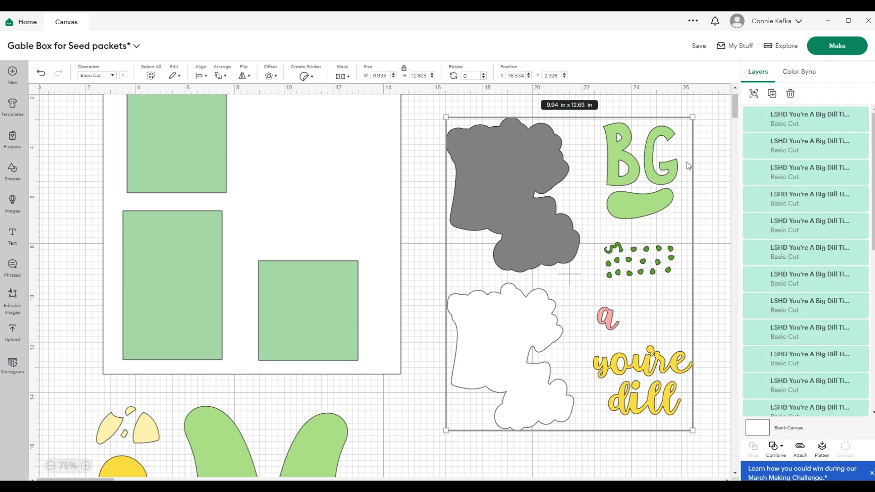
pyautogui.click(726, 181)
# - Shrink the grey backing, lettering and dots together to about 7.1 × 9.64 in
pyautogui.scroll(3, 516, 209)
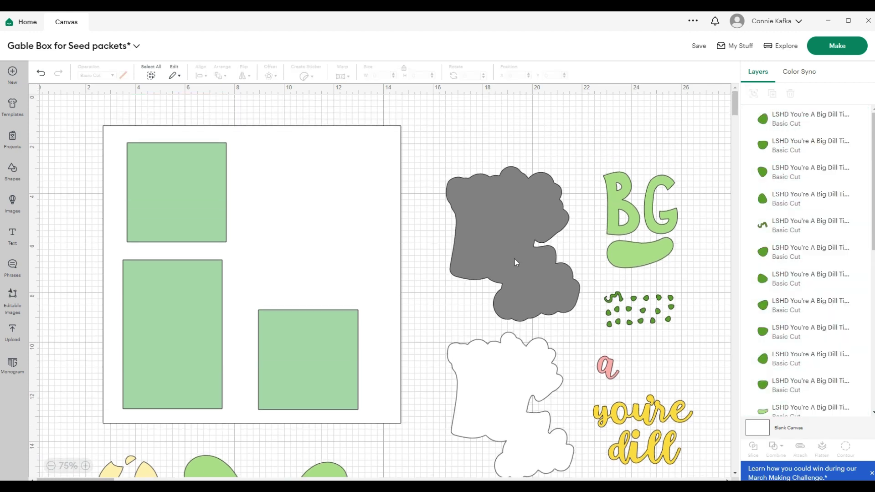
pyautogui.moveTo(515, 259); pyautogui.dragTo(325, 226)
pyautogui.moveTo(327, 368); pyautogui.dragTo(360, 372)
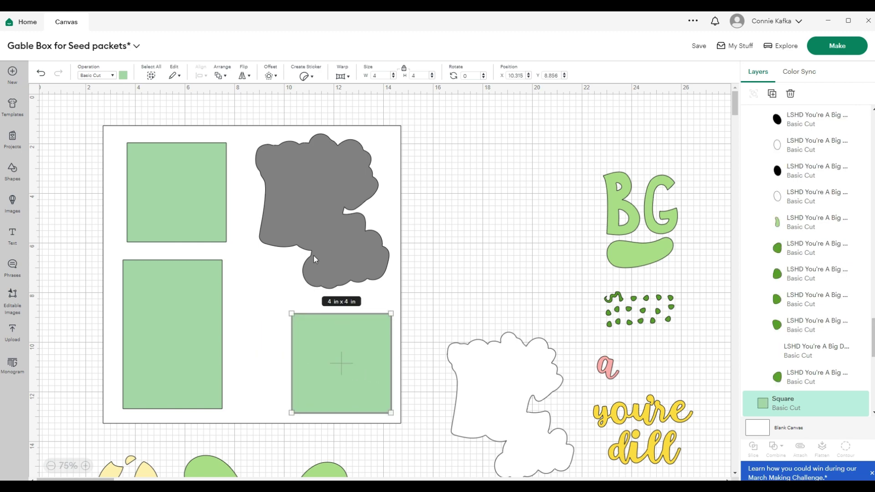
pyautogui.moveTo(313, 256); pyautogui.dragTo(500, 262)
pyautogui.moveTo(429, 121); pyautogui.dragTo(699, 452)
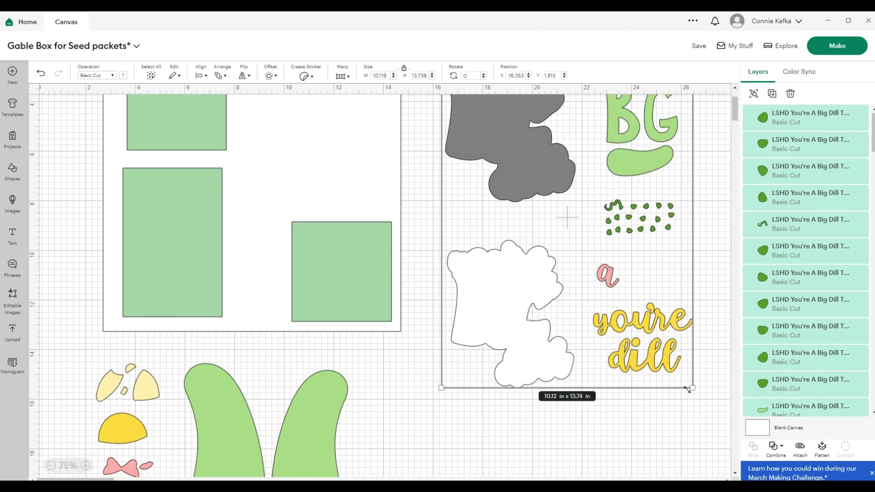
pyautogui.moveTo(687, 389); pyautogui.dragTo(592, 319)
pyautogui.scroll(2, 633, 406)
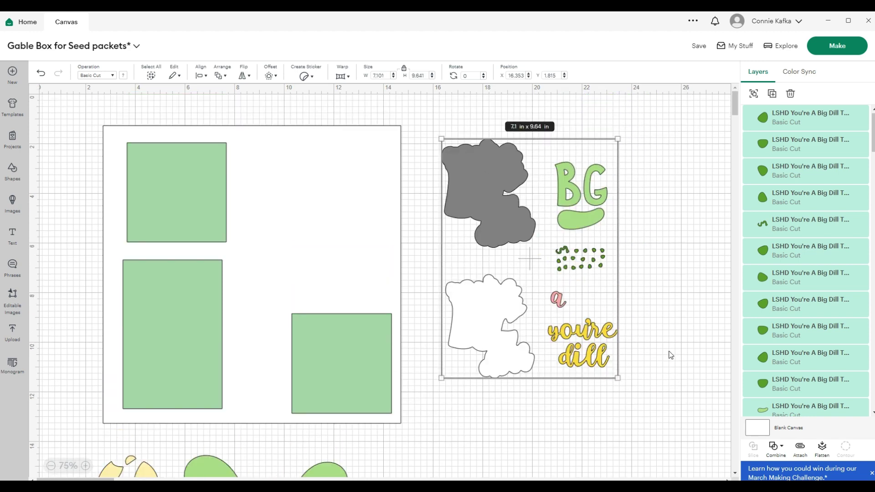
pyautogui.click(662, 331)
pyautogui.click(496, 220)
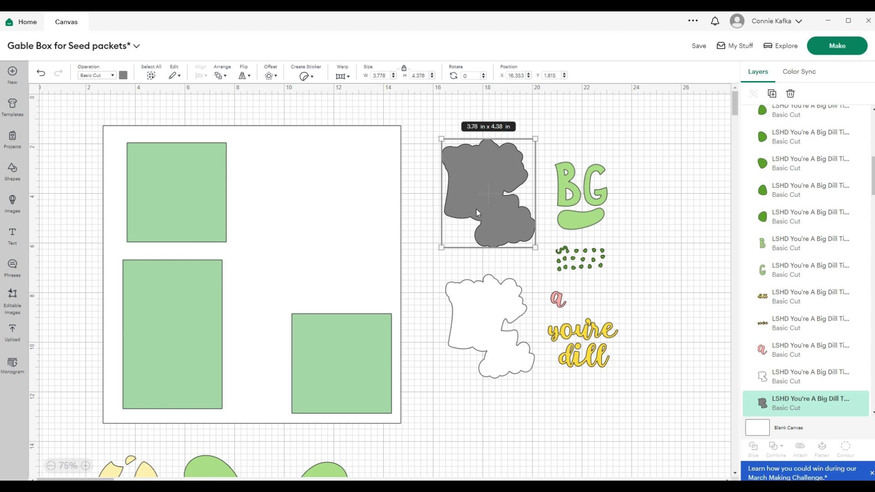
# - Place the grey backing at the page's upper right and swap the square and tall green mats
pyautogui.moveTo(476, 209); pyautogui.dragTo(326, 205)
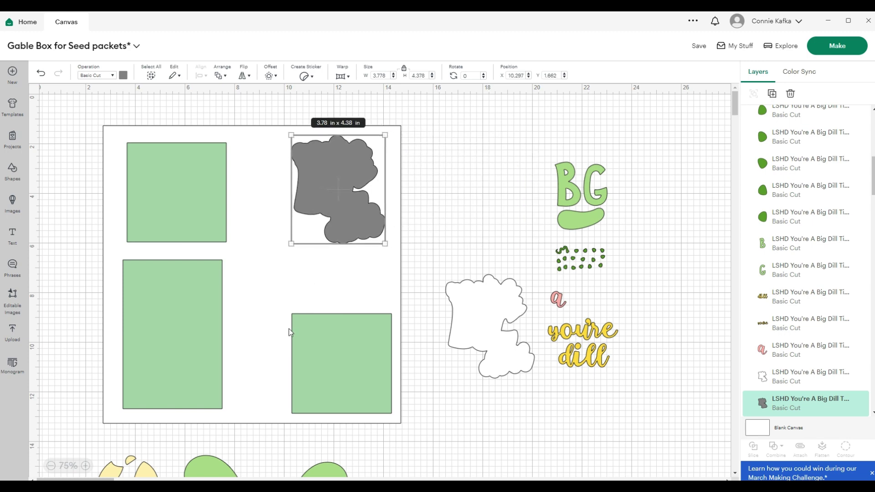
pyautogui.click(325, 366)
pyautogui.moveTo(326, 367); pyautogui.dragTo(158, 354)
pyautogui.moveTo(140, 273); pyautogui.dragTo(305, 274)
pyautogui.click(193, 326)
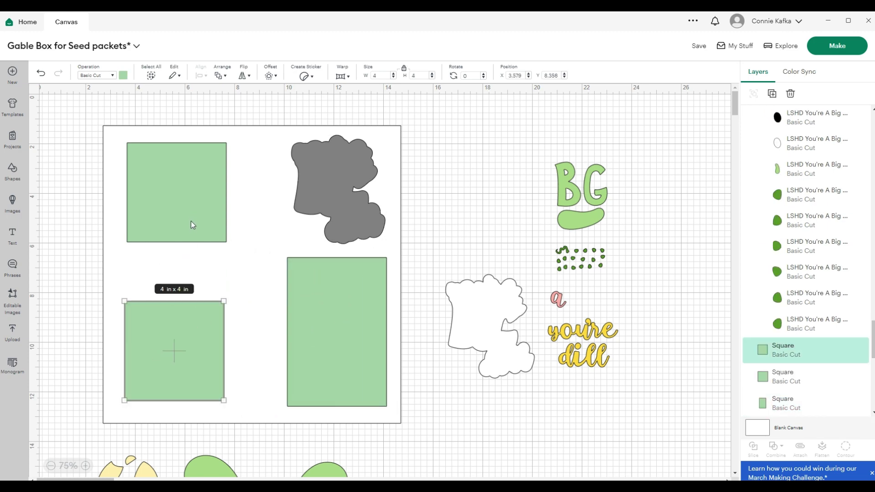
# - Ungroup the pickle set and put the yellow cap on the left pickle's top
pyautogui.scroll(-5, 422, 393)
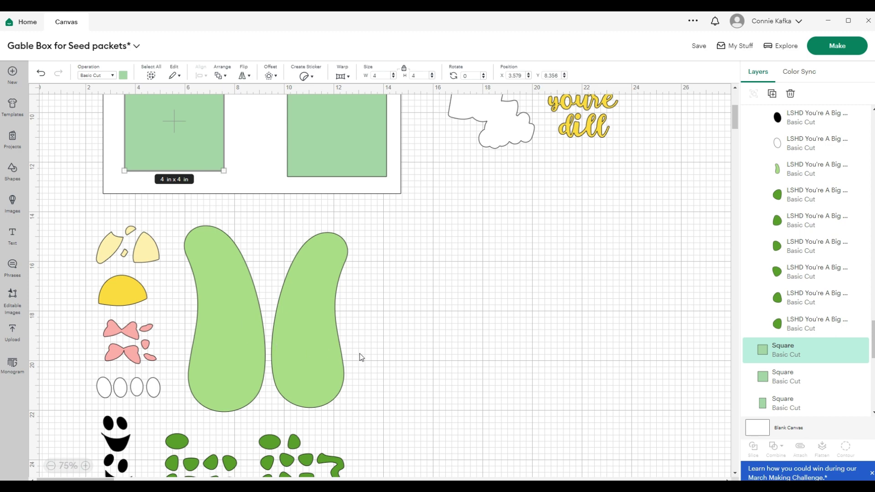
pyautogui.scroll(-2, 360, 356)
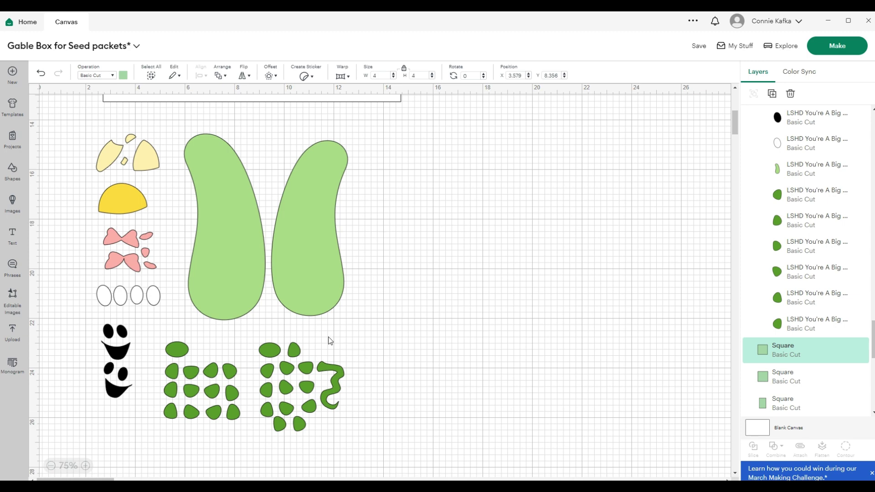
pyautogui.hotkey('ctrl', 'a')
pyautogui.moveTo(128, 203); pyautogui.dragTo(168, 220)
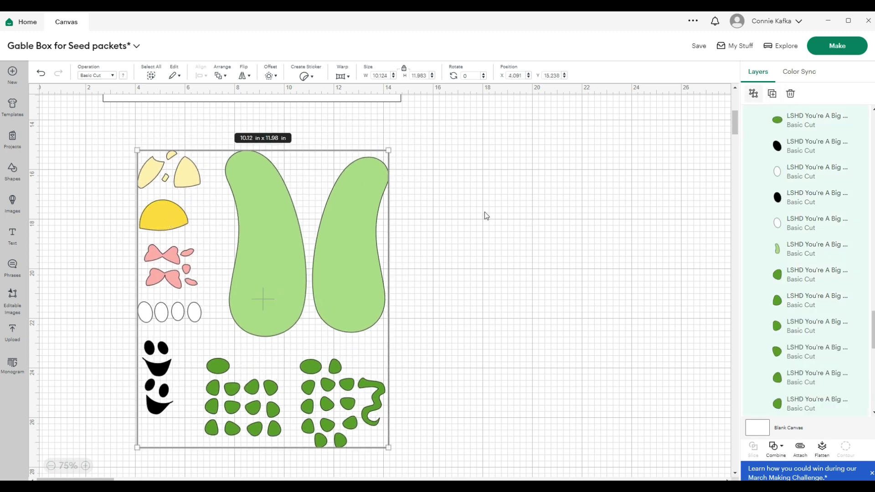
pyautogui.click(530, 221)
pyautogui.moveTo(178, 228); pyautogui.dragTo(261, 173)
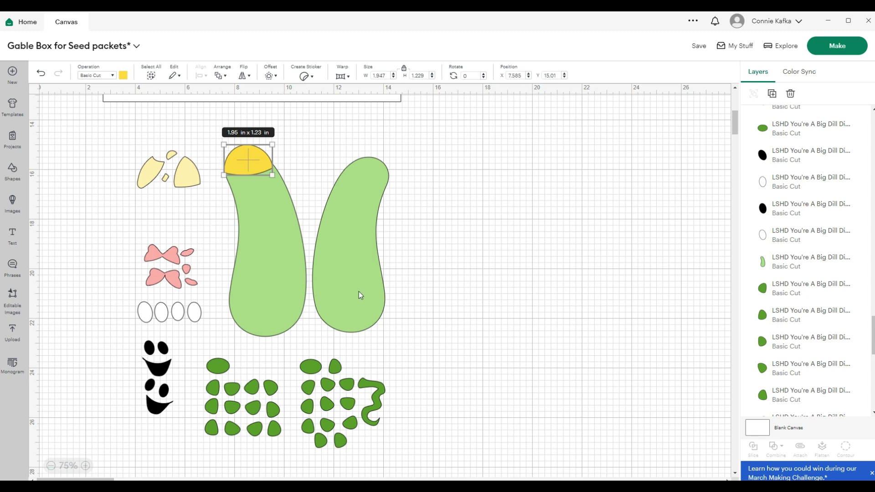
# - Tilt the curly vine onto the right pickle, then group each pickle with its vine or yellow cap
pyautogui.moveTo(381, 395); pyautogui.dragTo(395, 176)
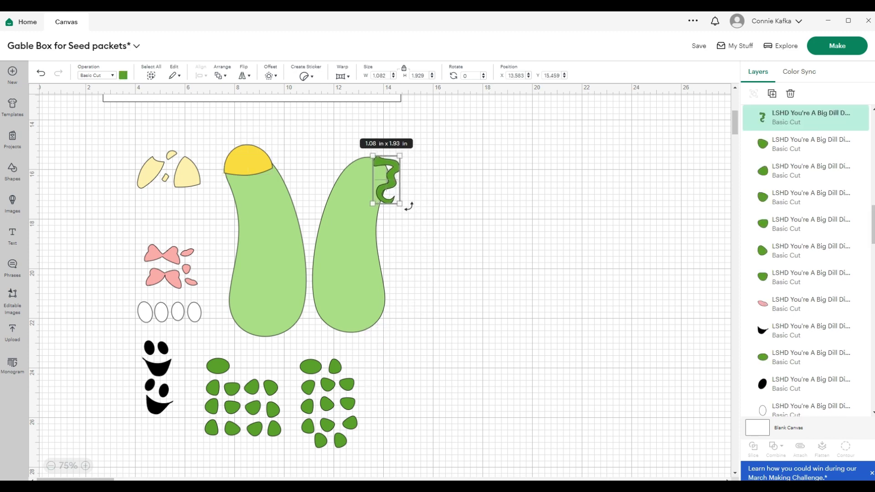
pyautogui.moveTo(408, 206); pyautogui.dragTo(421, 184)
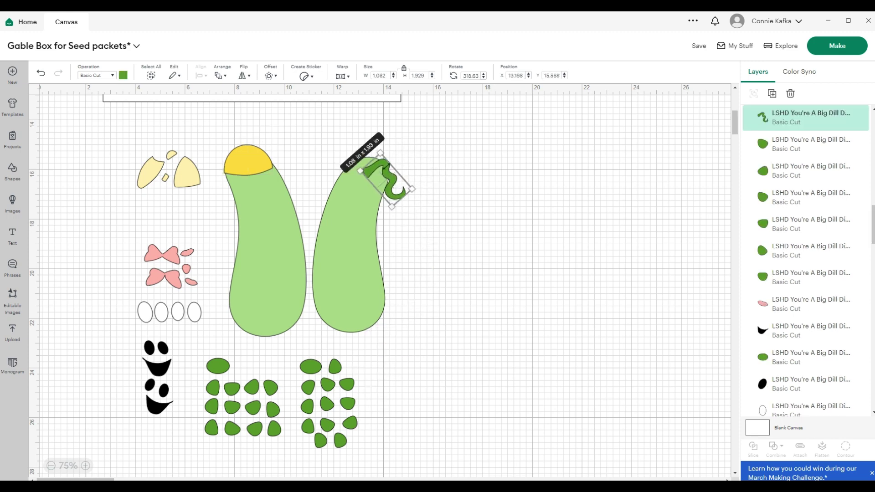
pyautogui.click(421, 170)
pyautogui.moveTo(387, 171); pyautogui.dragTo(389, 162)
pyautogui.moveTo(408, 307); pyautogui.dragTo(382, 179)
pyautogui.click(753, 93)
pyautogui.moveTo(228, 136); pyautogui.dragTo(260, 185)
pyautogui.click(753, 94)
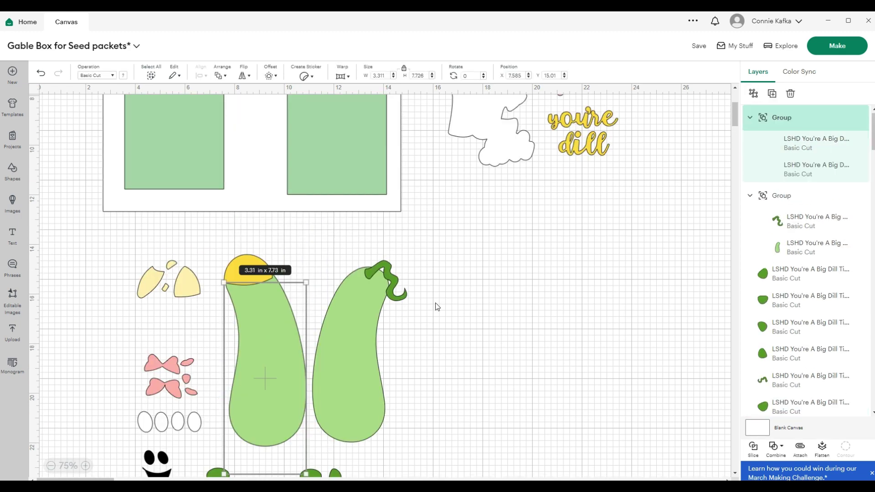
# - Try both pickles on the upper-left mat and reposition the lower-left green square mat
pyautogui.scroll(3, 262, 421)
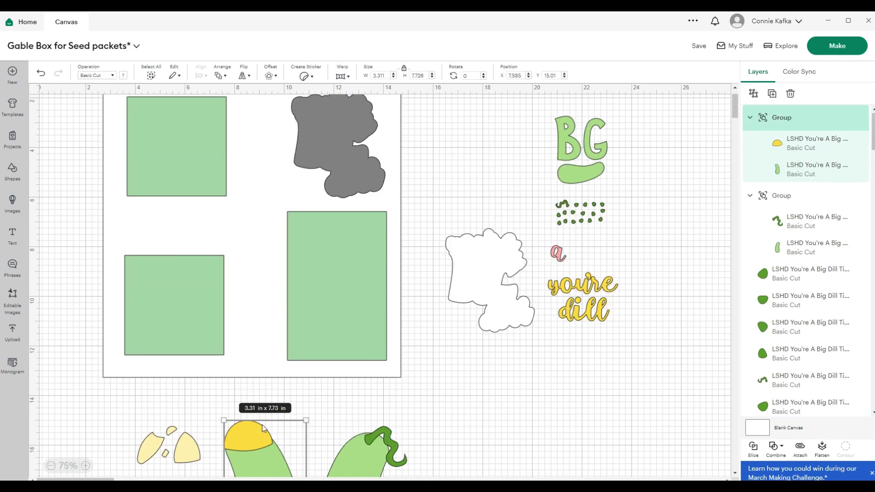
pyautogui.moveTo(262, 462); pyautogui.dragTo(143, 170)
pyautogui.moveTo(202, 333); pyautogui.dragTo(258, 341)
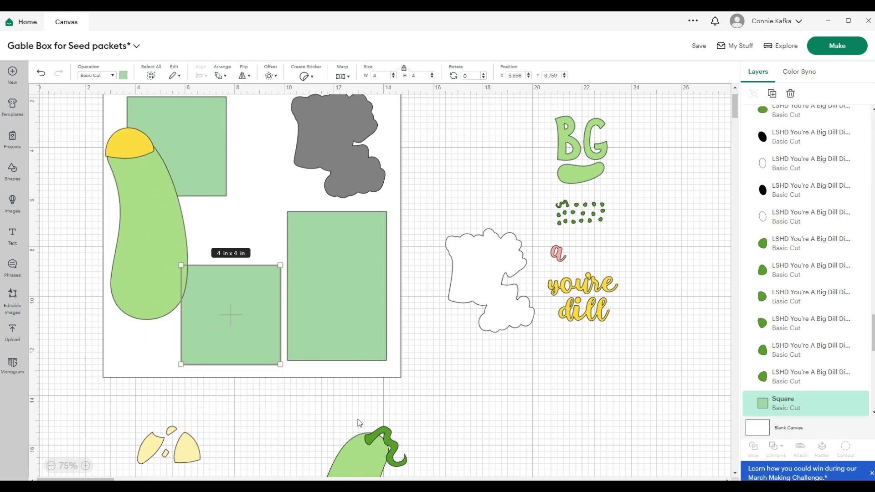
pyautogui.moveTo(381, 450); pyautogui.dragTo(287, 116)
pyautogui.scroll(2, 546, 398)
pyautogui.moveTo(236, 409); pyautogui.dragTo(214, 415)
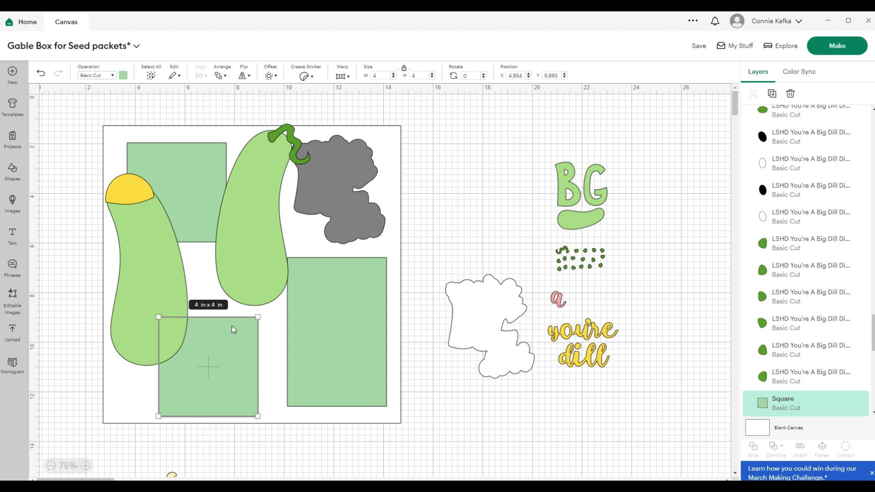
# - Move both pickle groups back off the page, side by side below it
pyautogui.moveTo(159, 258); pyautogui.dragTo(286, 392)
pyautogui.scroll(-5, 285, 392)
pyautogui.moveTo(277, 330); pyautogui.dragTo(272, 477)
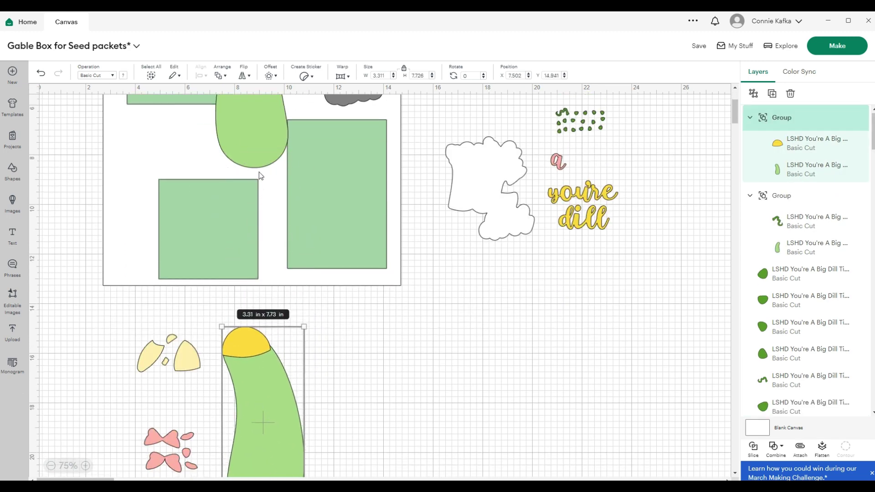
pyautogui.moveTo(259, 168); pyautogui.dragTo(396, 288)
pyautogui.scroll(-8, 401, 410)
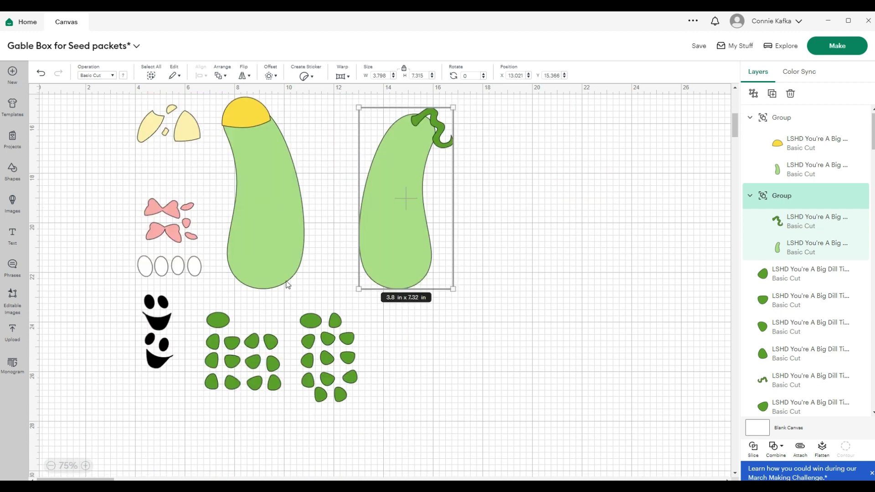
# - Group all the pickle pieces and shrink them to 8.58 × 8.28 in
pyautogui.moveTo(84, 103); pyautogui.dragTo(474, 442)
pyautogui.click(753, 94)
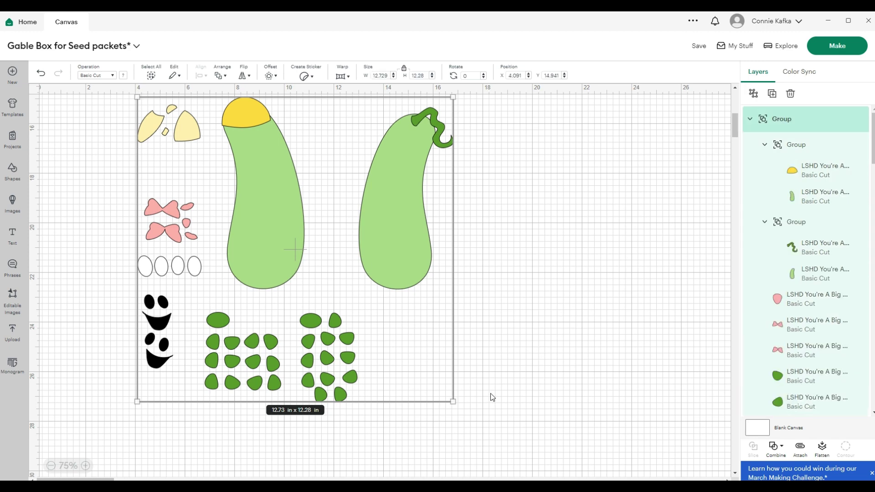
pyautogui.moveTo(453, 401); pyautogui.dragTo(351, 303)
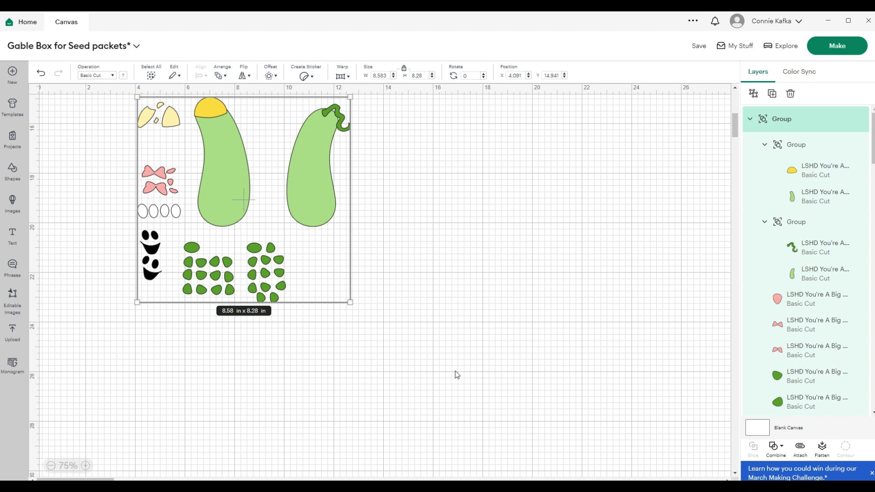
pyautogui.scroll(5, 457, 392)
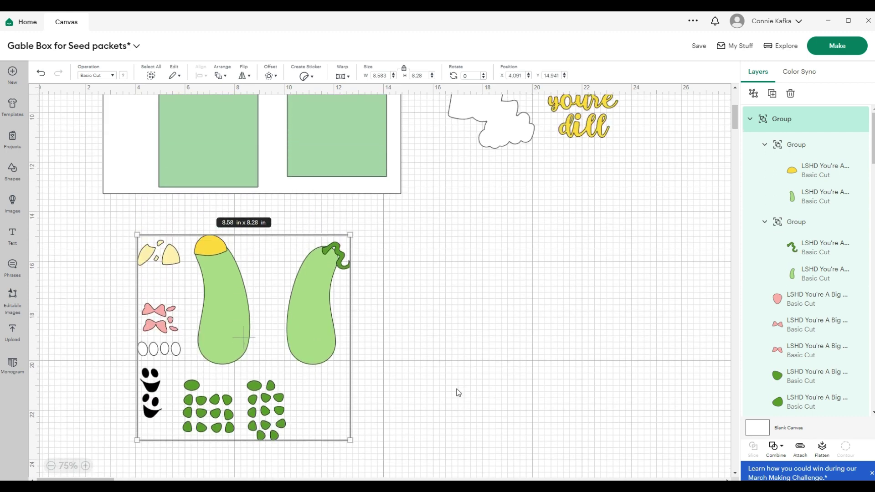
# - Ungroup the resized pickle set back into separate pieces
pyautogui.click(441, 383)
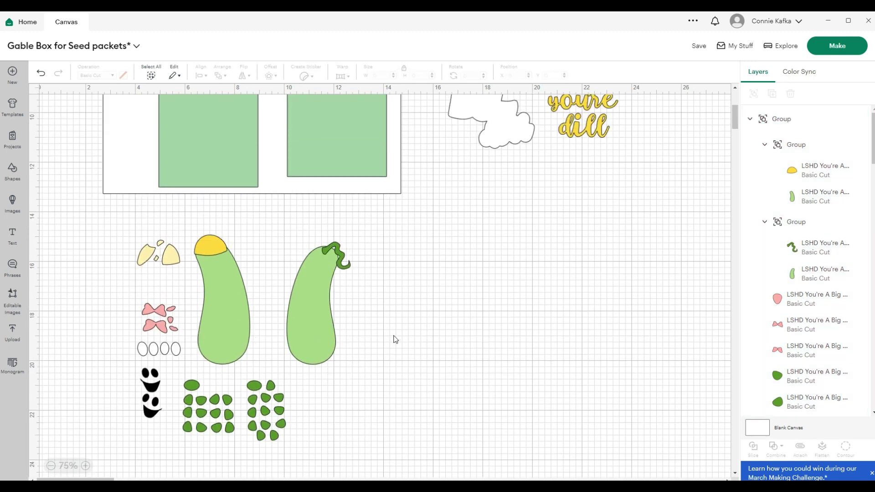
pyautogui.click(338, 337)
pyautogui.click(754, 93)
pyautogui.scroll(8, 456, 387)
# - Try both pickles on the page by the top-left mat, then move the middle pickle off to the bottom-right
pyautogui.scroll(-2, 407, 420)
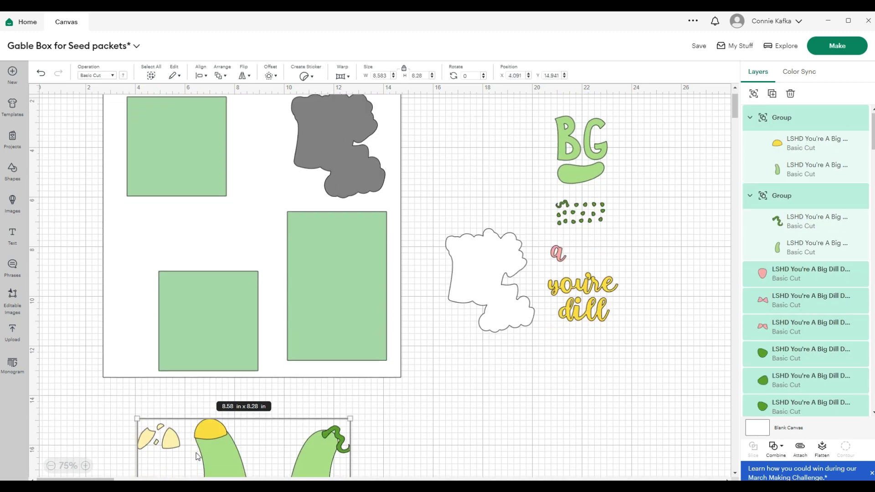
pyautogui.click(104, 411)
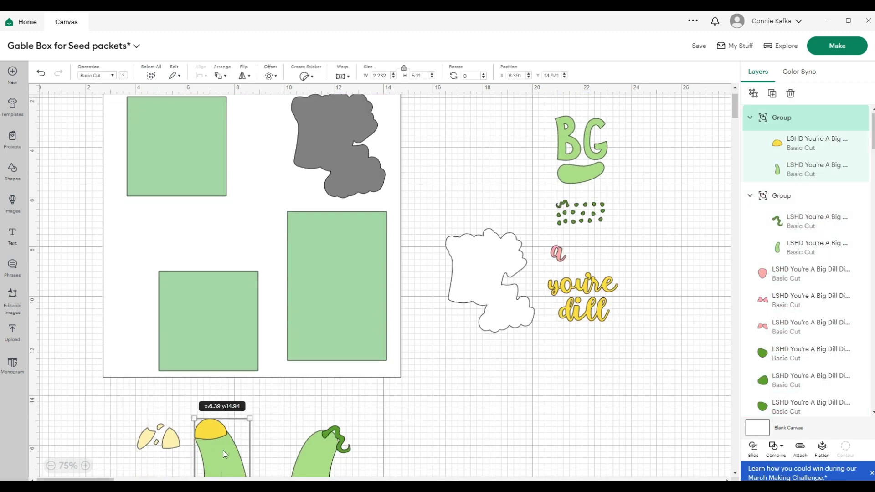
pyautogui.moveTo(217, 424); pyautogui.dragTo(141, 191)
pyautogui.moveTo(310, 454); pyautogui.dragTo(255, 177)
pyautogui.moveTo(162, 217); pyautogui.dragTo(159, 277)
pyautogui.moveTo(230, 248); pyautogui.dragTo(237, 253)
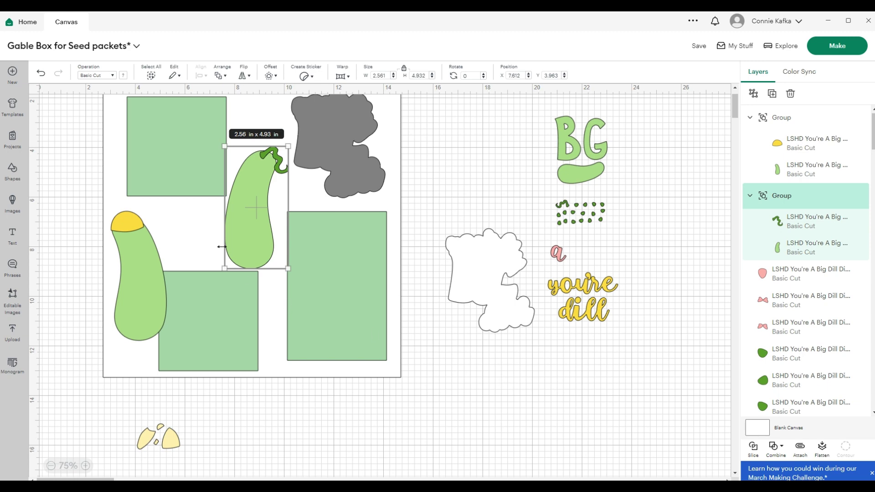
pyautogui.moveTo(247, 238); pyautogui.dragTo(374, 449)
# - Place the left pickle group below the box with the right pickle group beside it
pyautogui.click(140, 327)
pyautogui.moveTo(140, 327); pyautogui.dragTo(234, 431)
pyautogui.scroll(-5, 242, 419)
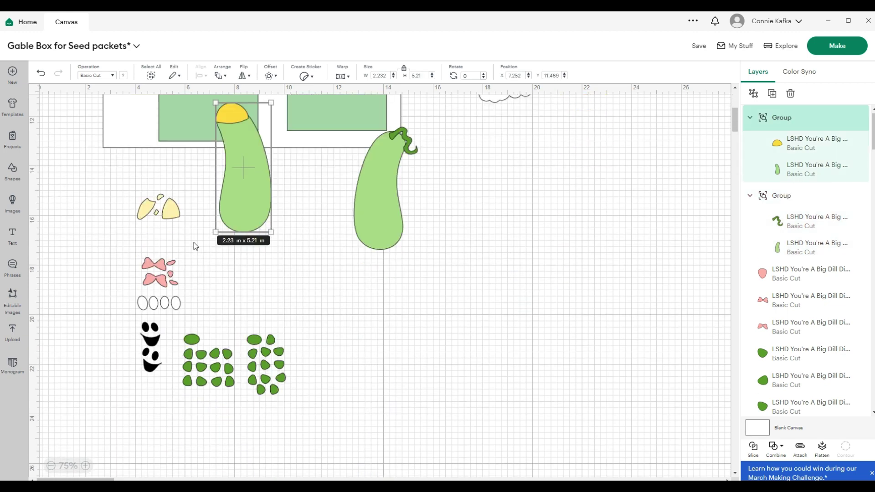
pyautogui.moveTo(244, 203); pyautogui.dragTo(227, 294)
pyautogui.moveTo(360, 225); pyautogui.dragTo(282, 297)
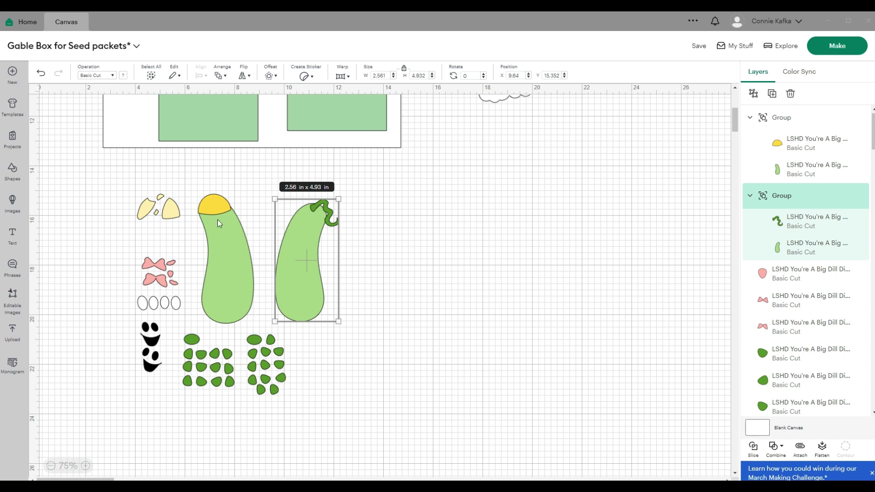
pyautogui.click(224, 259)
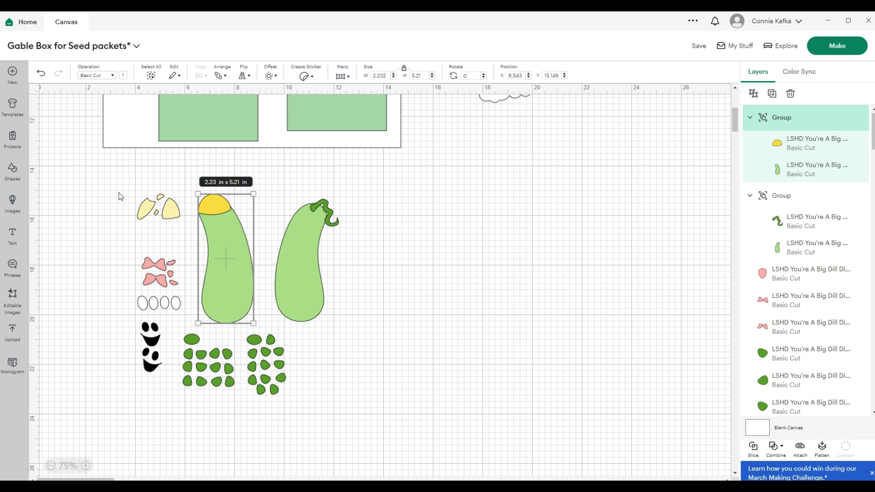
# - Undo the last three pickle changes
pyautogui.click(41, 74)
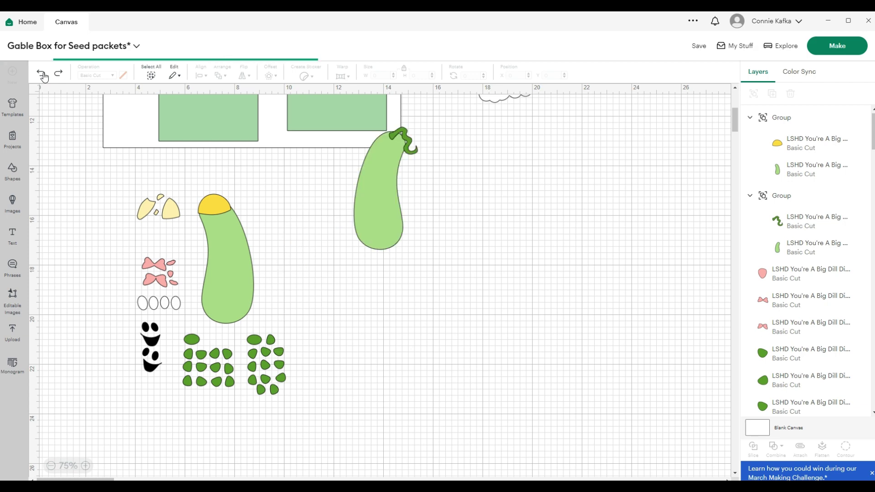
pyautogui.click(41, 74)
pyautogui.click(41, 74)
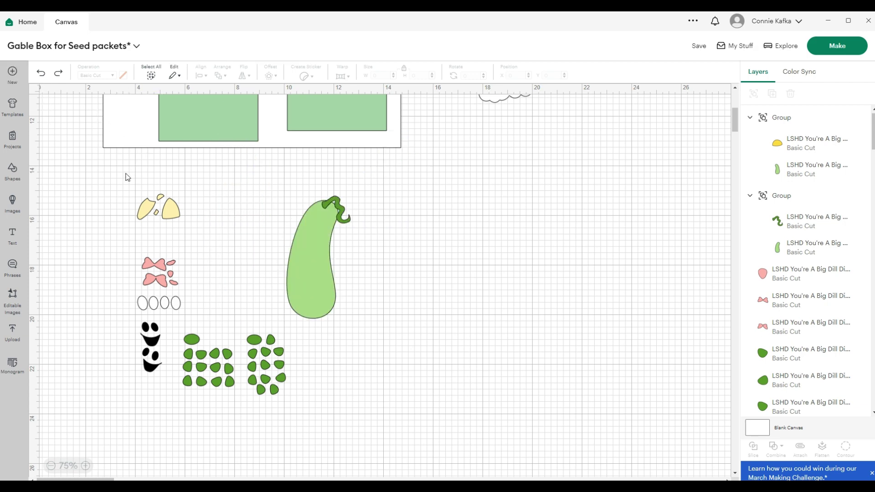
# - Delete all the old pickle parts from the canvas and bring up the Upload panel
pyautogui.scroll(4, 146, 155)
pyautogui.moveTo(148, 160); pyautogui.dragTo(258, 432)
pyautogui.scroll(-4, 140, 278)
pyautogui.moveTo(115, 181); pyautogui.dragTo(384, 457)
pyautogui.press('Delete')
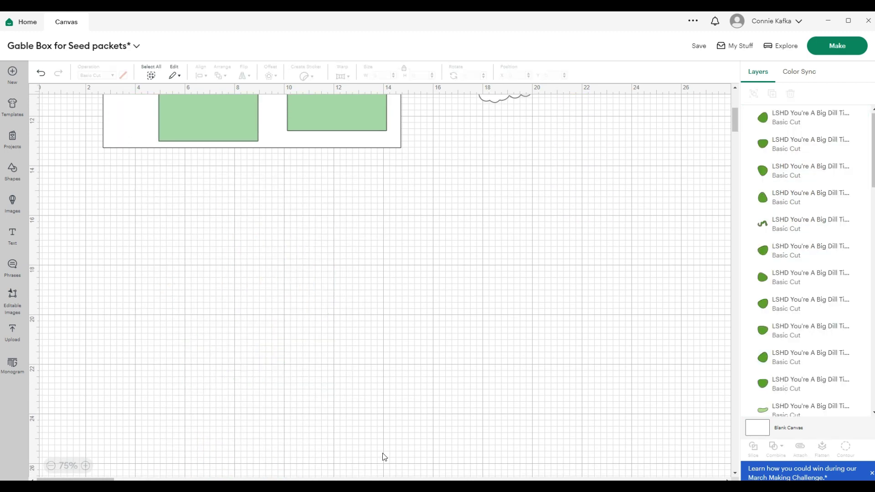
pyautogui.click(9, 341)
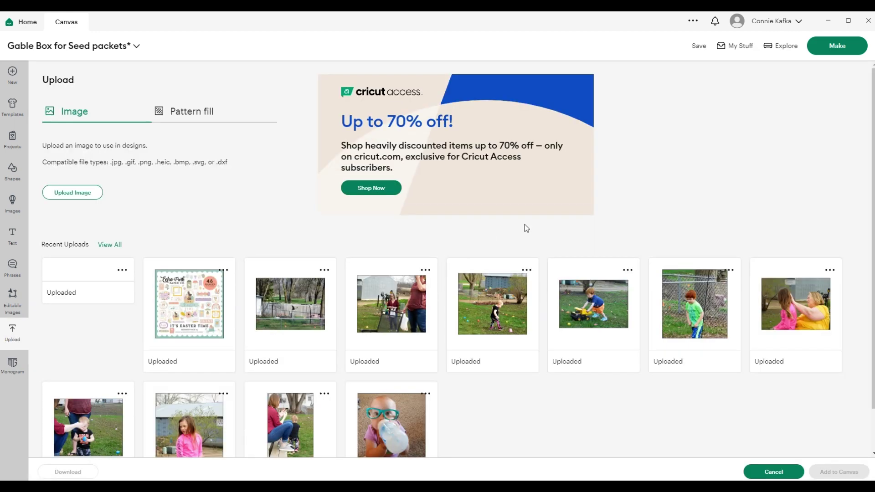
# - Search uploads for 'you're a big dill' and add the LSHD You're A Big Dill image to the canvas
pyautogui.click(110, 245)
pyautogui.moveTo(736, 131); pyautogui.dragTo(711, 131)
pyautogui.write('y')
pyautogui.write('oi')
pyautogui.write('r')
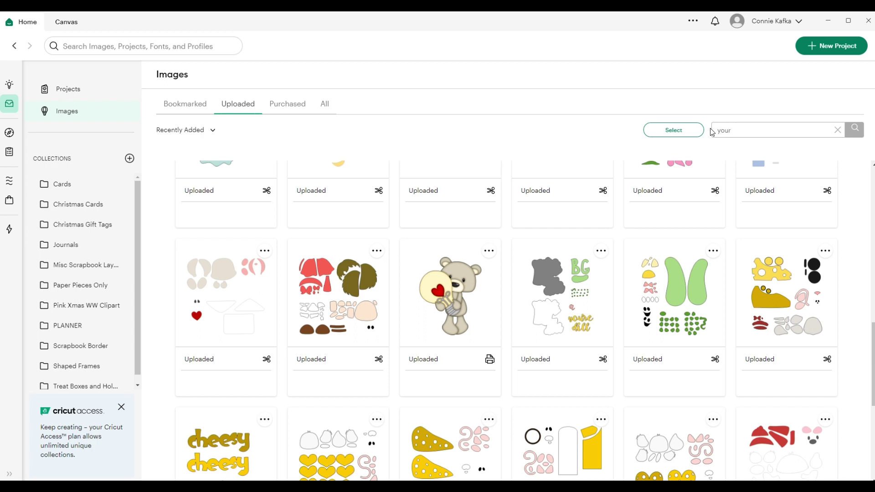
pyautogui.write("e're a big dill")
pyautogui.press('Return')
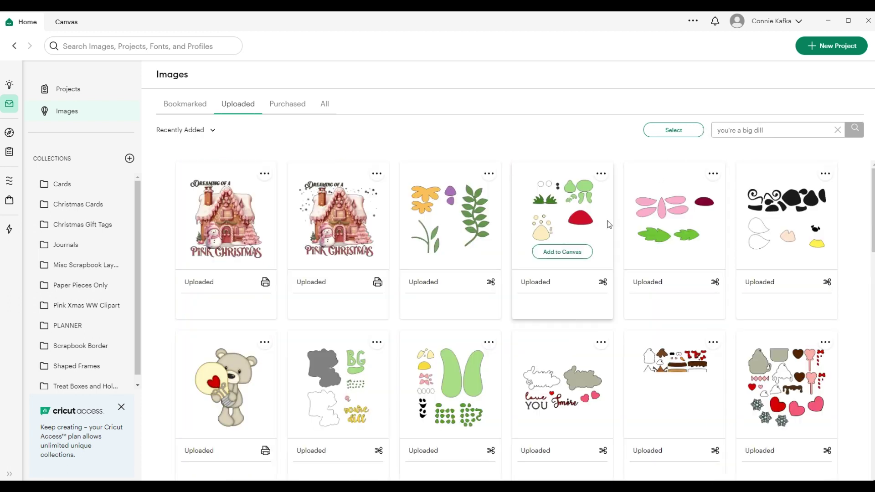
pyautogui.click(452, 421)
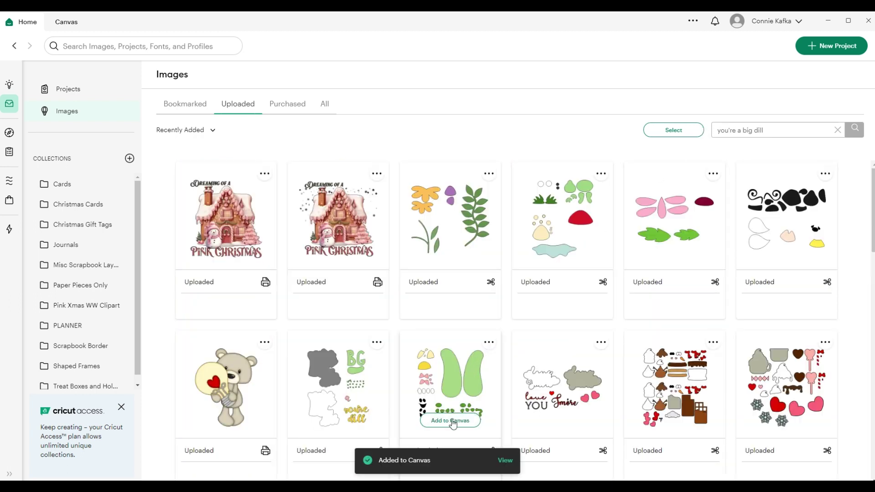
pyautogui.click(505, 462)
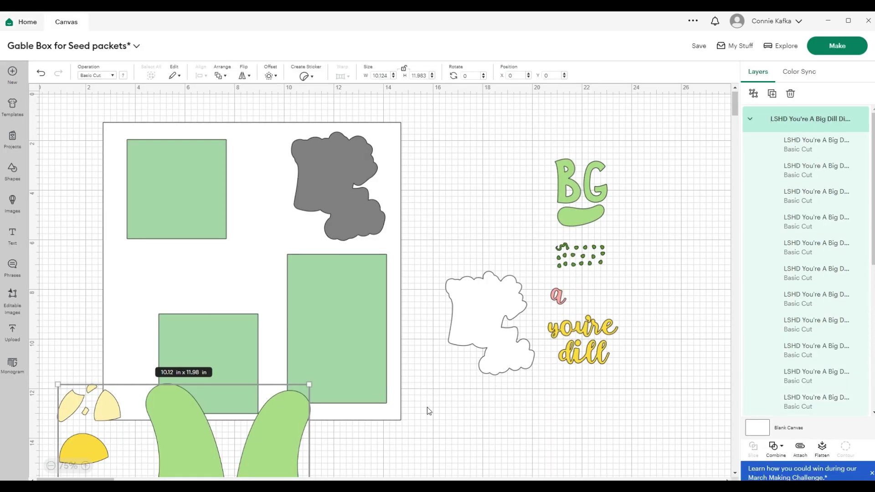
# - Move the new Big Dill image below the box, ungroup it, and select all its pieces
pyautogui.scroll(-5, 408, 407)
pyautogui.moveTo(272, 332); pyautogui.dragTo(298, 356)
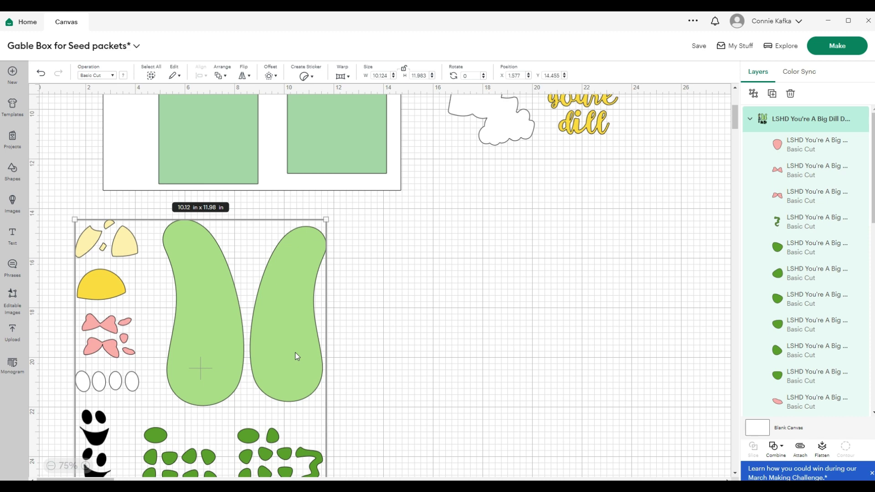
pyautogui.click(405, 364)
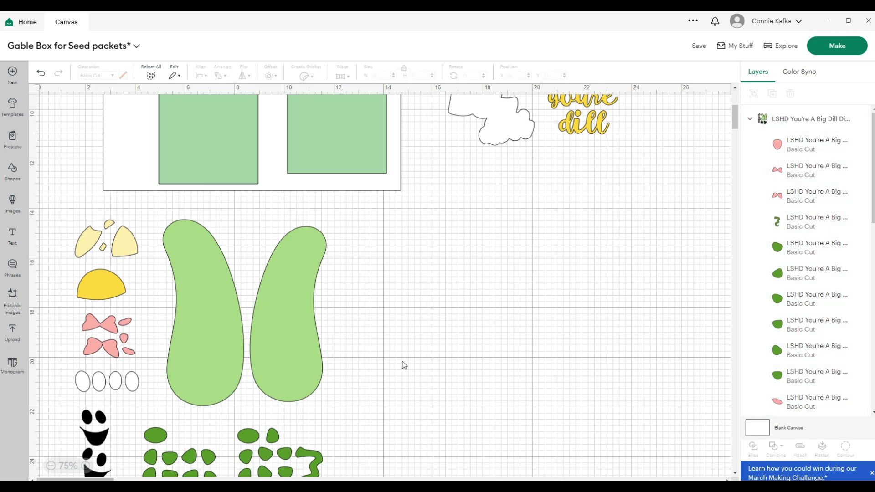
pyautogui.click(293, 344)
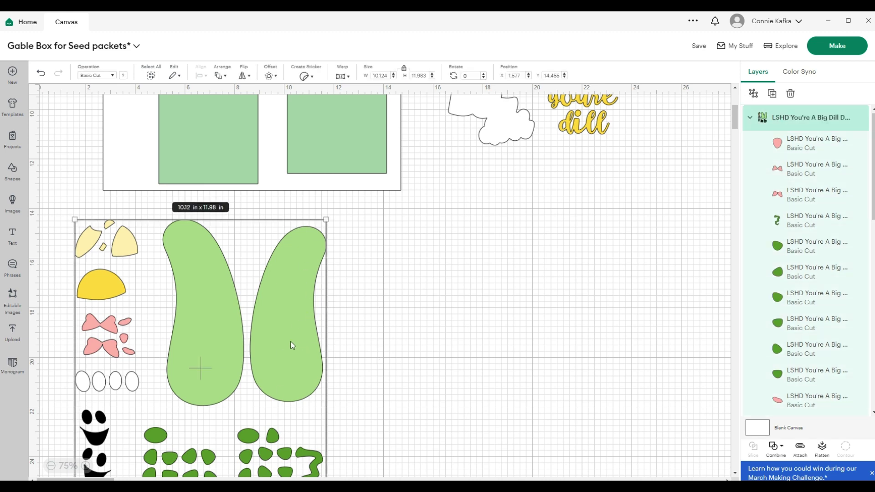
pyautogui.click(753, 93)
pyautogui.click(302, 301)
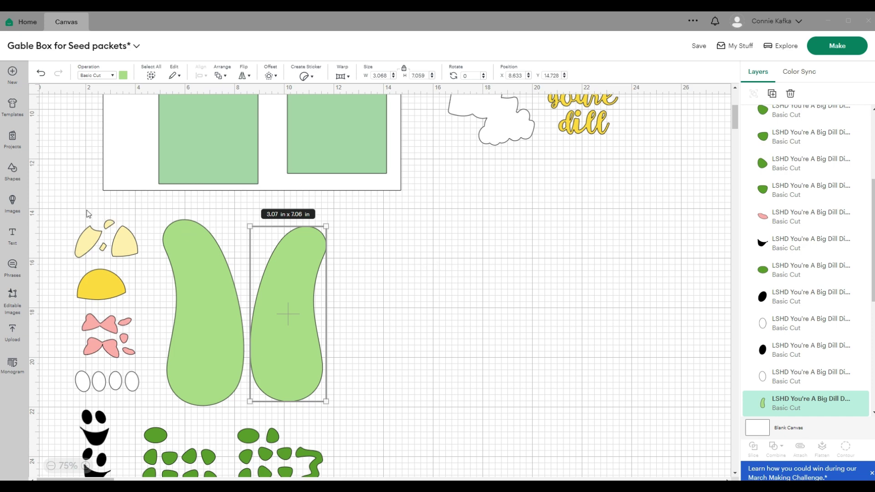
pyautogui.moveTo(68, 216); pyautogui.dragTo(392, 372)
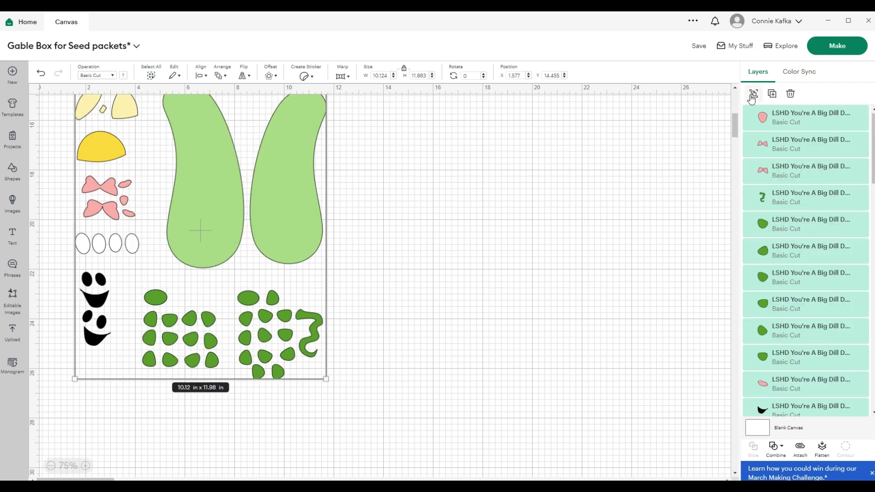
# - Group the pickle pieces and set their height to 6.790 in, about 5.74 × 6.79 in
pyautogui.click(753, 94)
pyautogui.scroll(4, 381, 279)
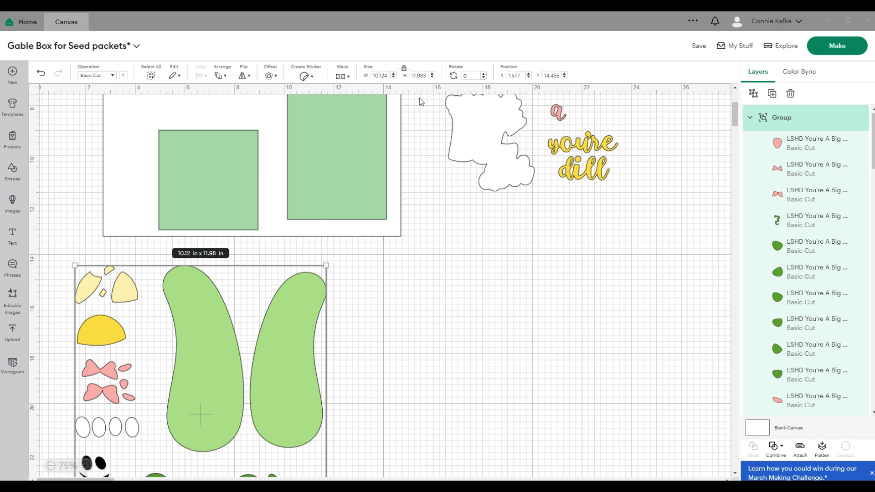
pyautogui.click(427, 76)
pyautogui.moveTo(428, 75); pyautogui.dragTo(401, 78)
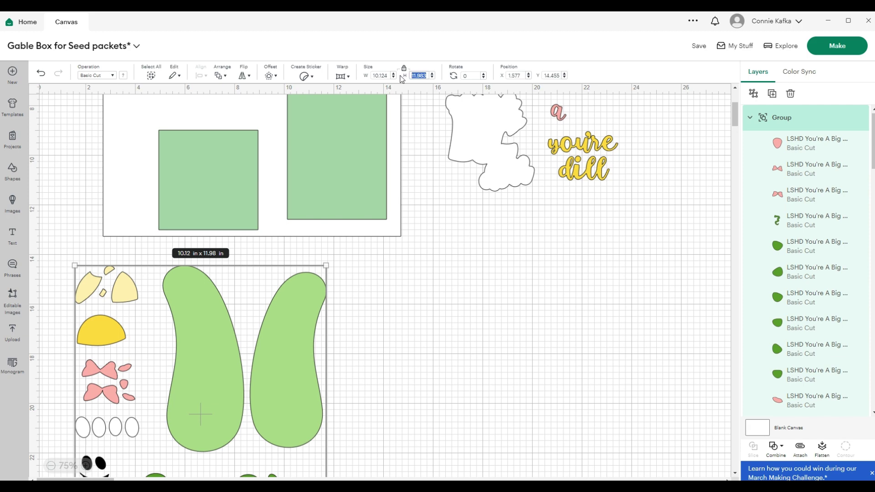
pyautogui.write('6.790')
pyautogui.press('Return')
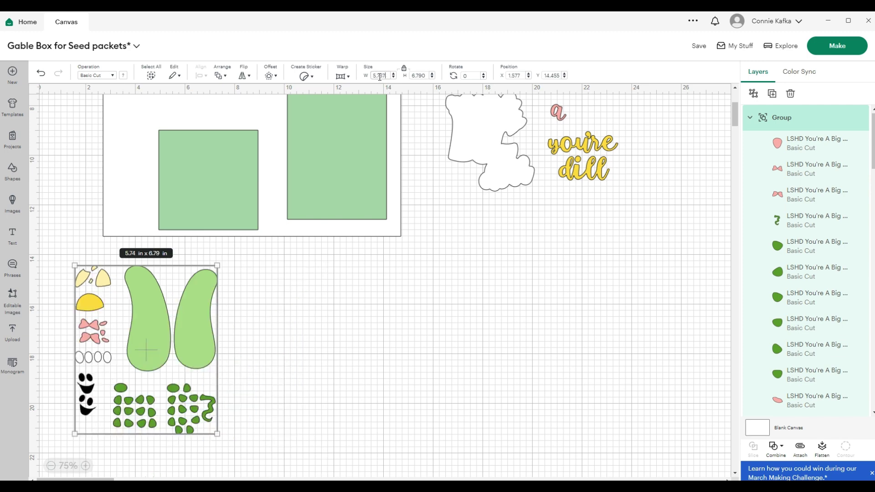
# - Ungroup the pickle set and compare the bodies: 1.85 × 4.25 in versus 1.74 × 4 in
pyautogui.click(400, 328)
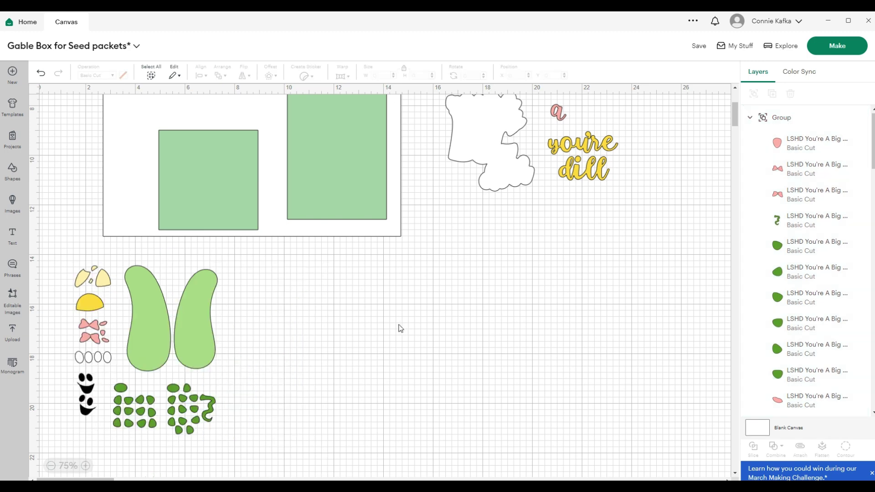
pyautogui.click(203, 327)
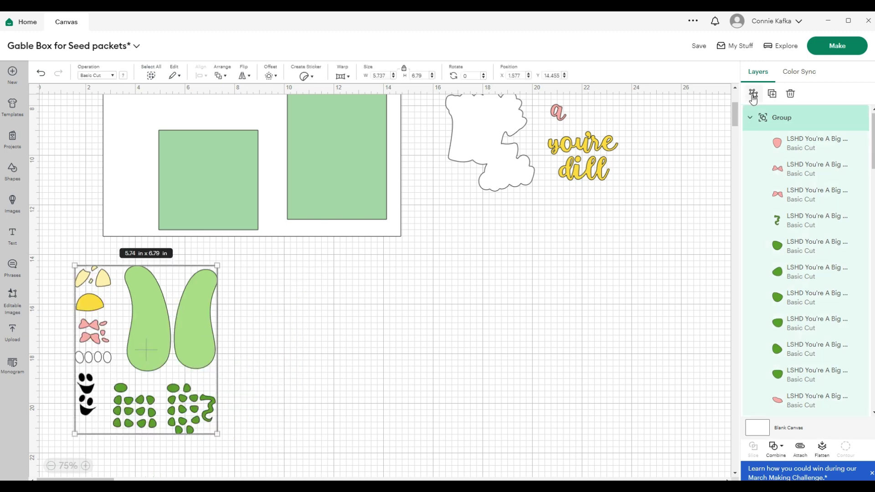
pyautogui.click(753, 95)
pyautogui.click(364, 340)
pyautogui.click(192, 340)
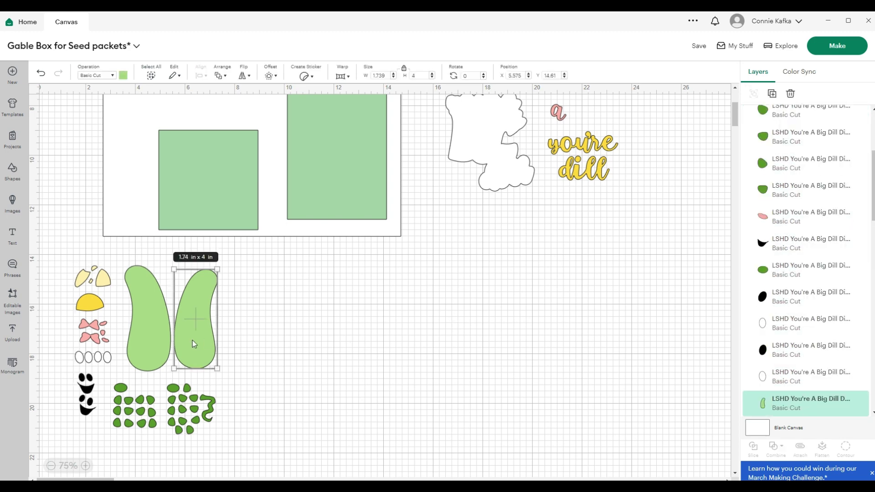
pyautogui.click(148, 326)
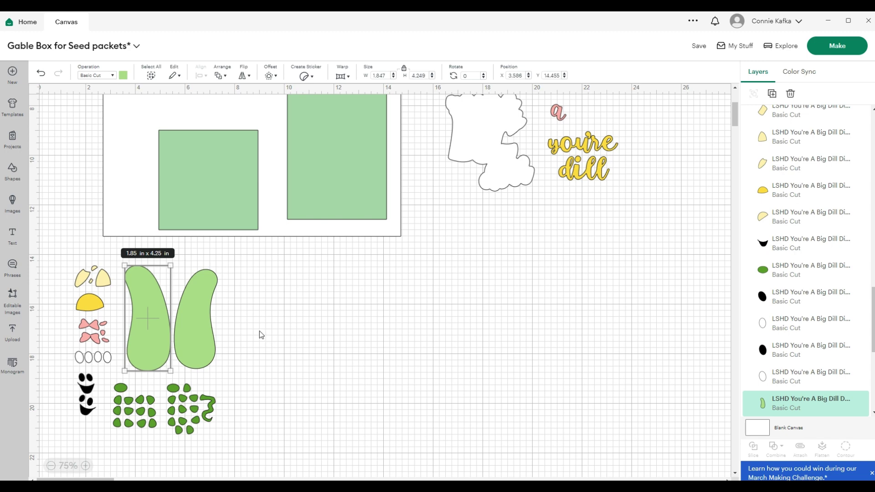
pyautogui.click(197, 348)
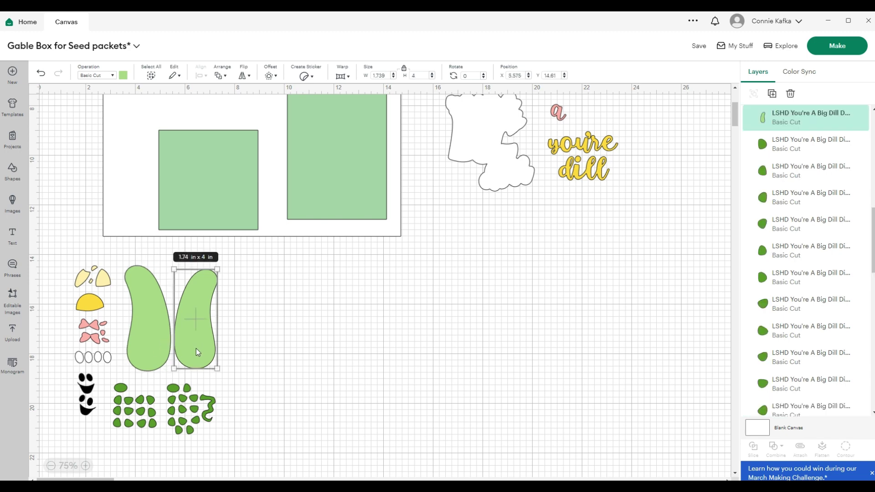
pyautogui.click(154, 340)
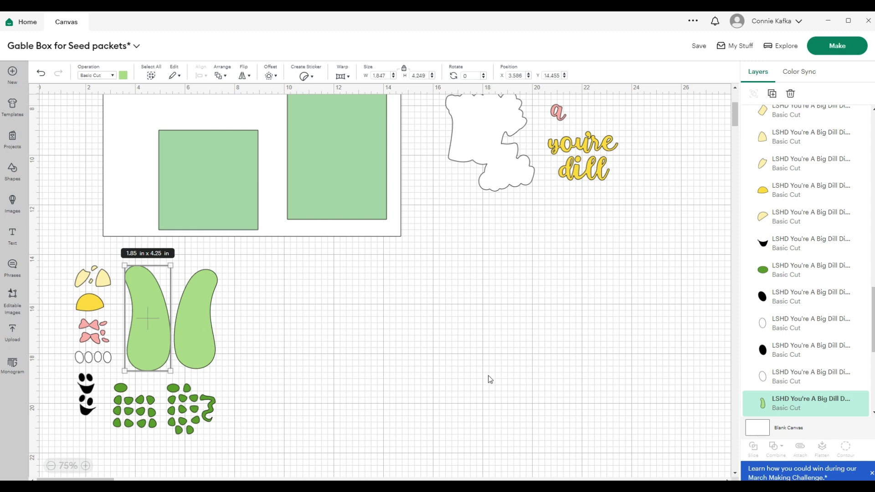
pyautogui.scroll(8, 488, 379)
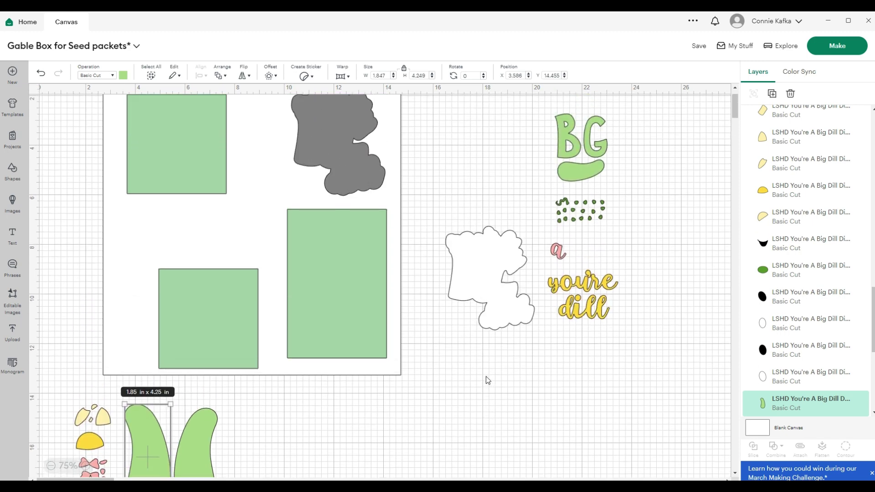
# - Align the lower-left green mat under the upper-left mat, then select the pickle pieces and layout
pyautogui.moveTo(229, 378); pyautogui.dragTo(196, 362)
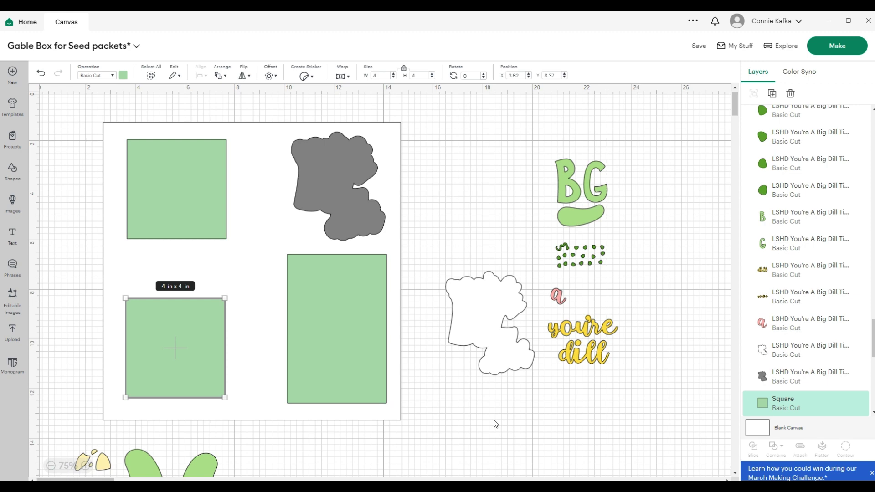
pyautogui.scroll(-5, 494, 420)
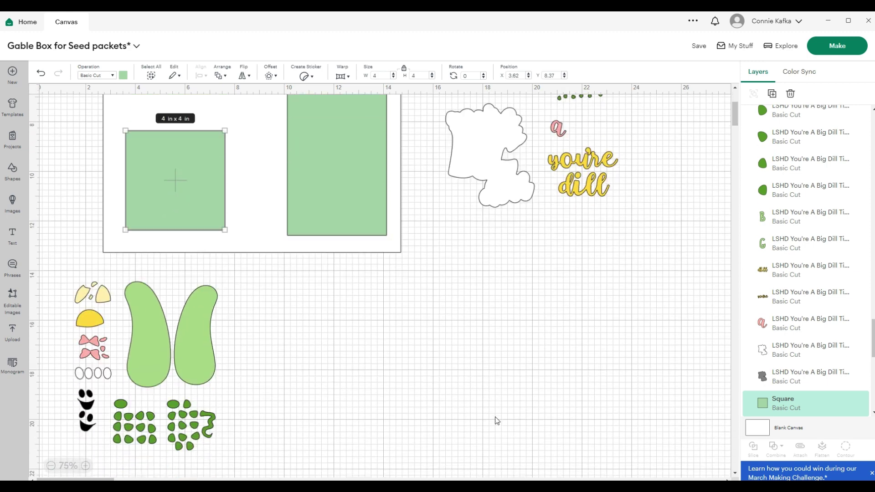
pyautogui.moveTo(303, 419); pyautogui.dragTo(48, 221)
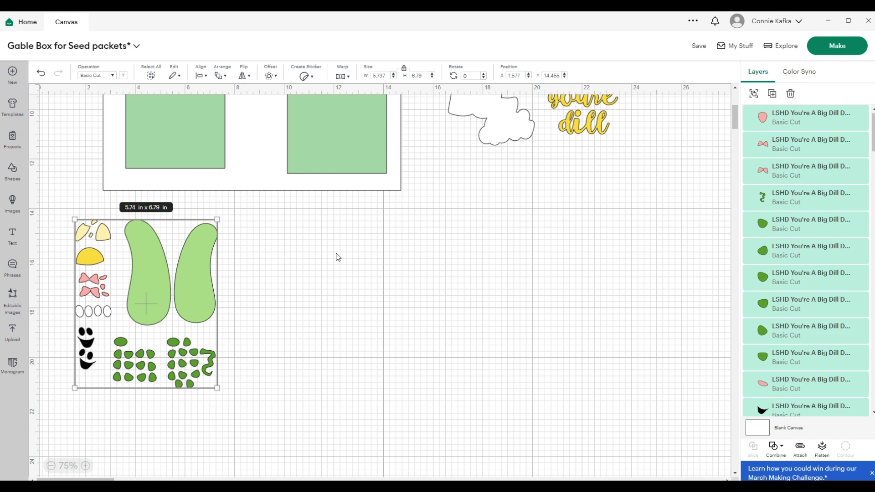
pyautogui.scroll(5, 453, 328)
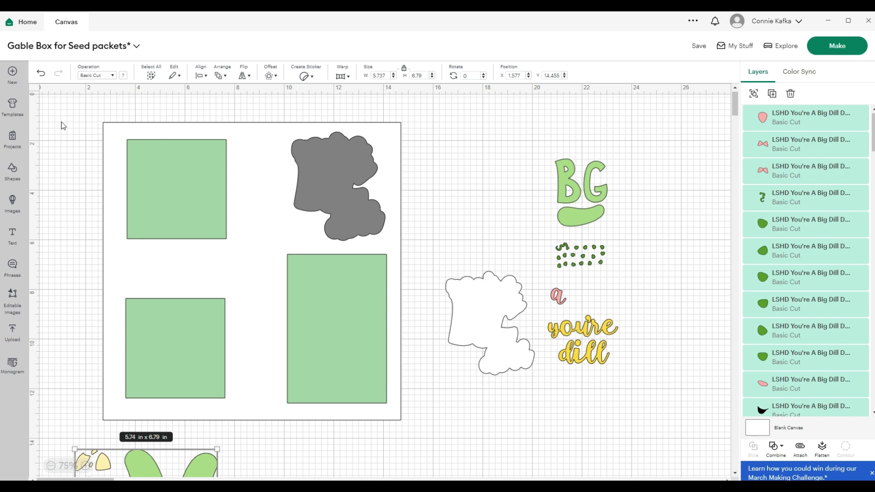
pyautogui.moveTo(63, 125); pyautogui.dragTo(671, 461)
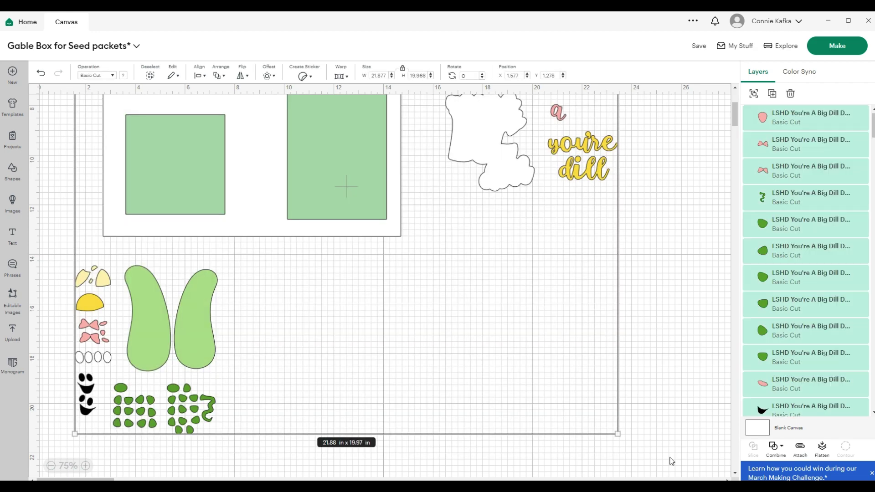